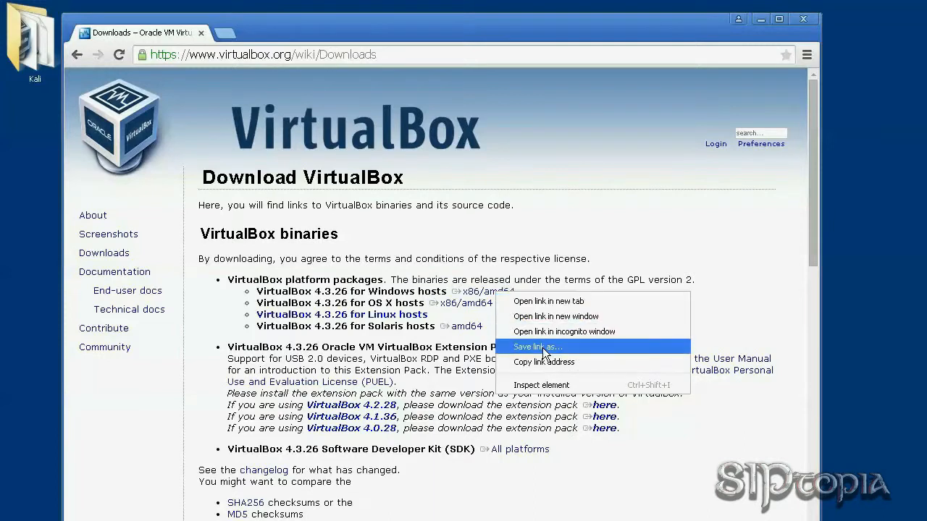
# Check the saved VirtualBox installer in the Kali downloads folder, then set that window aside.
pyautogui.doubleClick(34, 52)
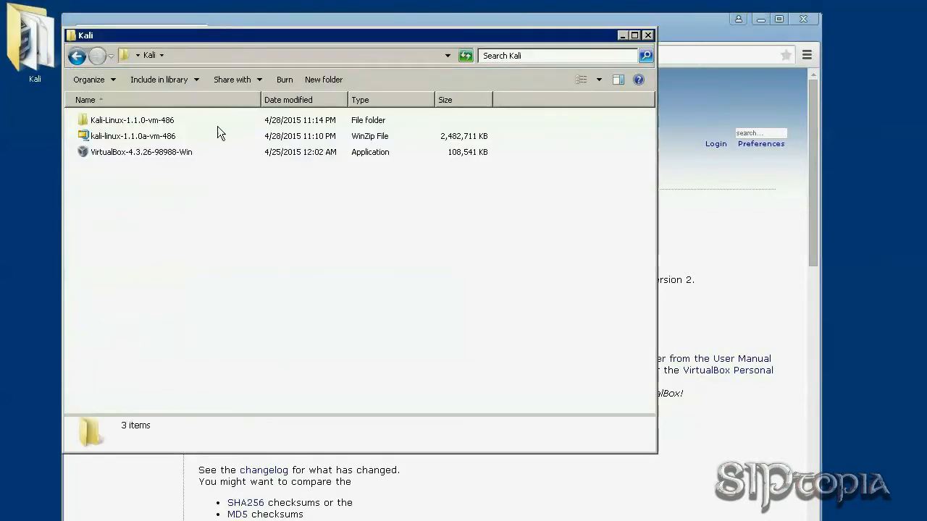
pyautogui.click(125, 153)
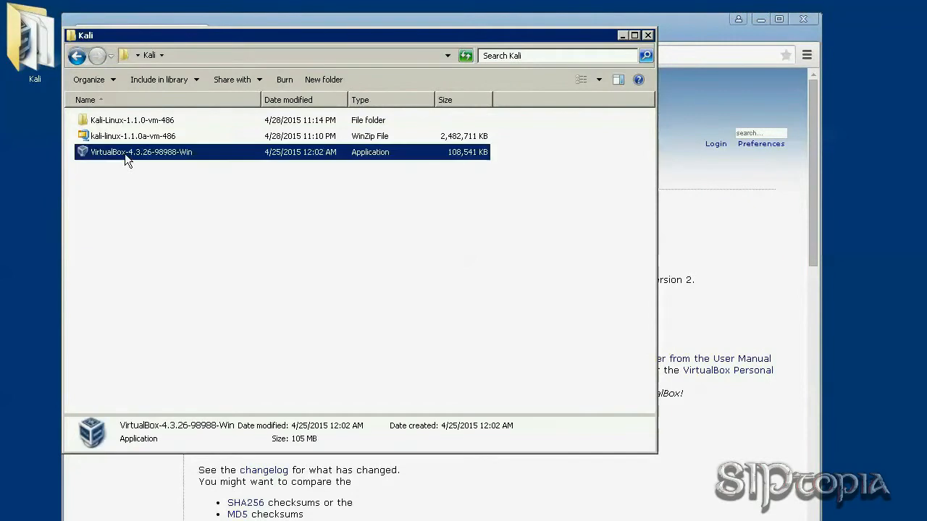
pyautogui.click(622, 36)
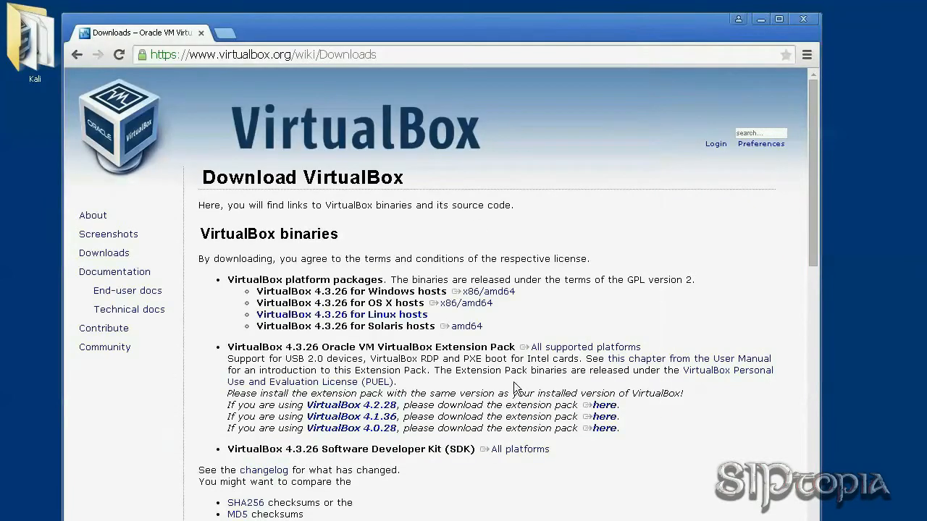
# Load kali.org and follow its direct ISO download link to the downloads page.
pyautogui.click(253, 55)
pyautogui.write('kali.org')
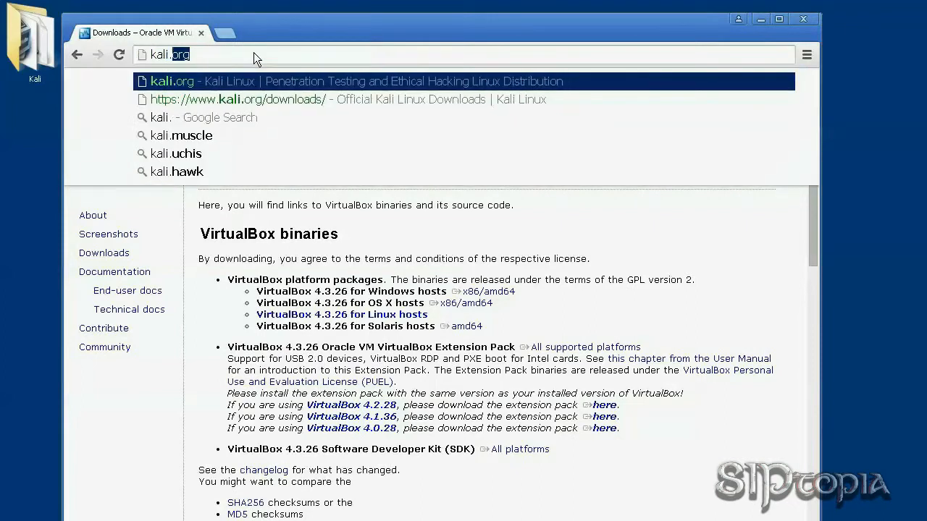
pyautogui.press('Return')
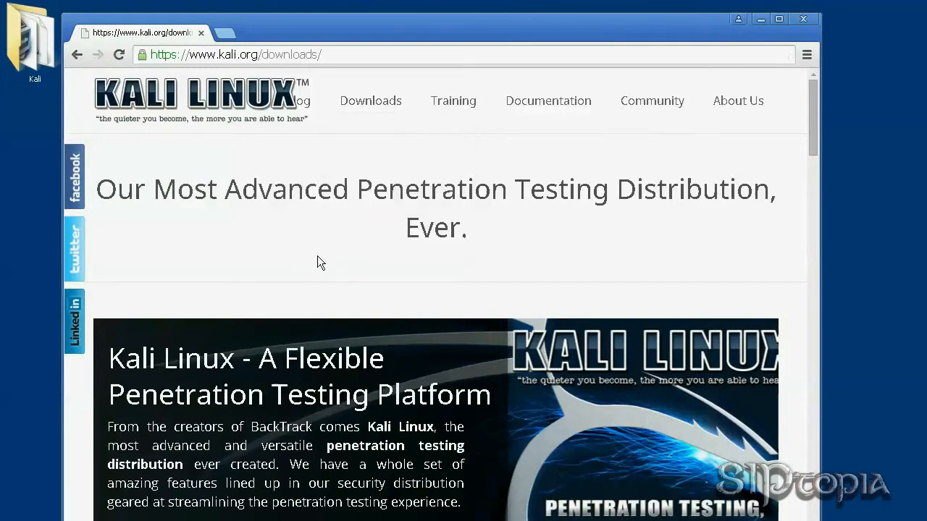
pyautogui.scroll(-2, 351, 409)
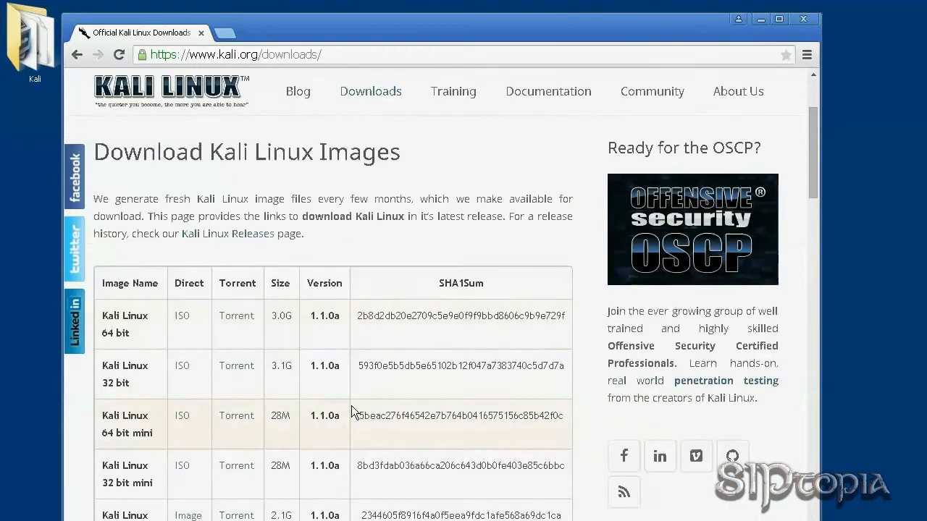
pyautogui.scroll(-1, 351, 411)
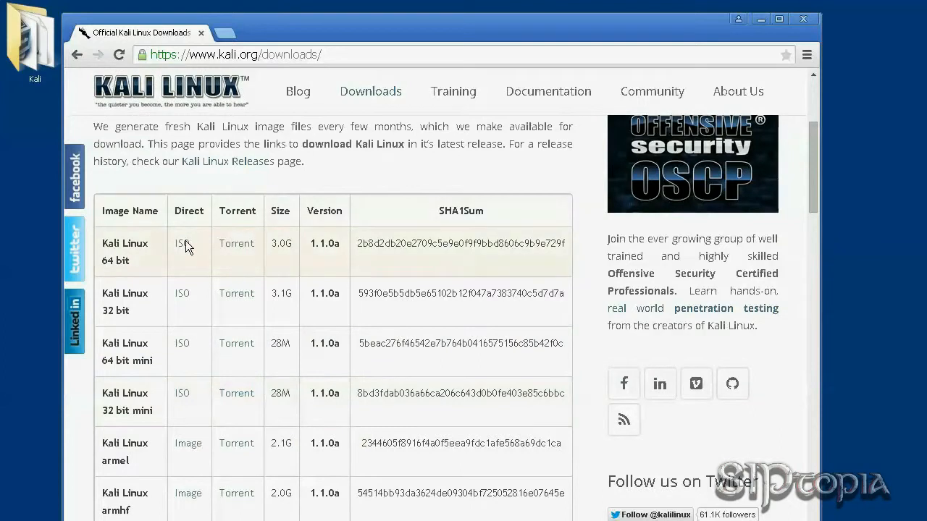
pyautogui.click(183, 294)
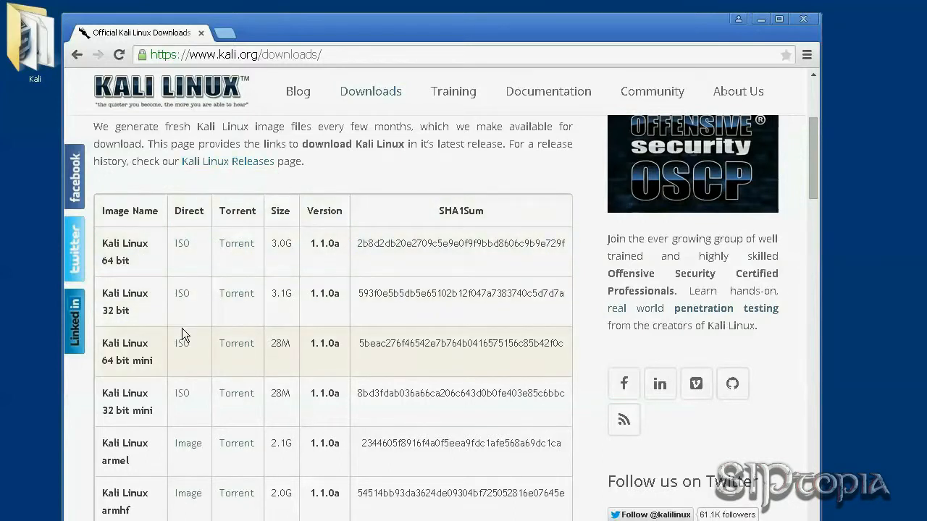
# Highlight the VMware and VirtualBox images heading and the text about Kali's developers.
pyautogui.scroll(-4, 182, 328)
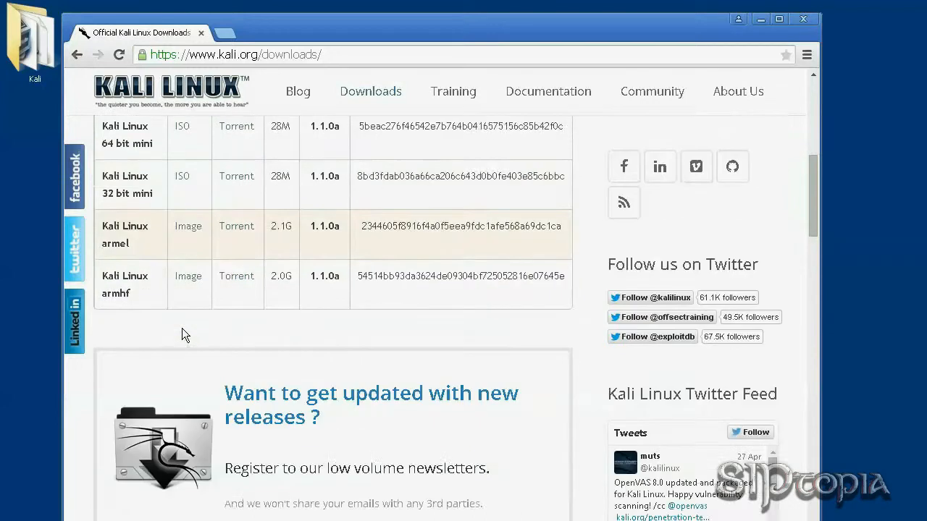
pyautogui.scroll(-6, 182, 328)
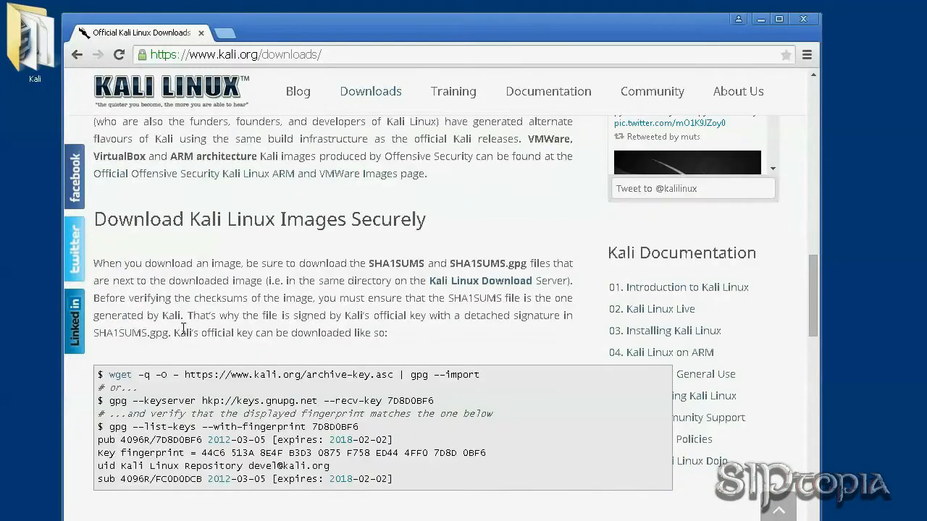
pyautogui.moveTo(95, 131); pyautogui.dragTo(566, 123)
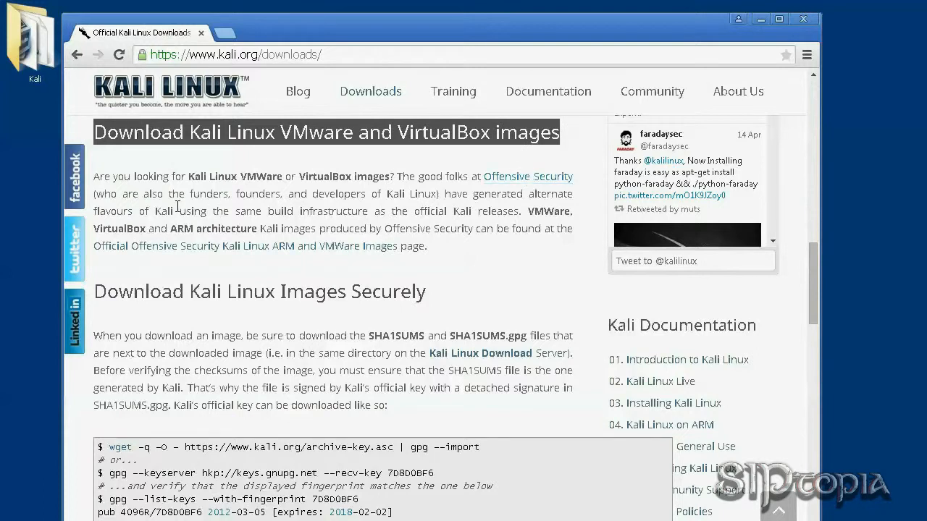
pyautogui.moveTo(190, 193); pyautogui.dragTo(435, 193)
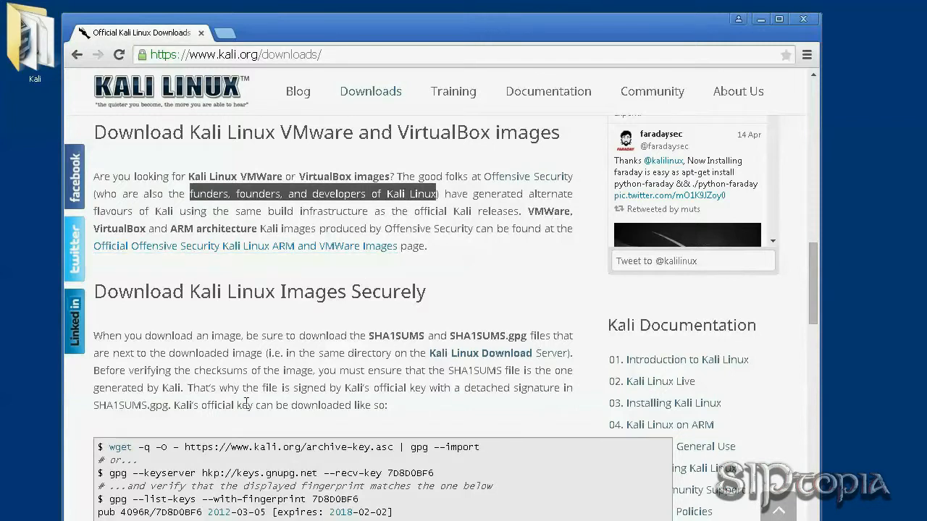
pyautogui.scroll(-4, 246, 403)
pyautogui.scroll(4, 246, 403)
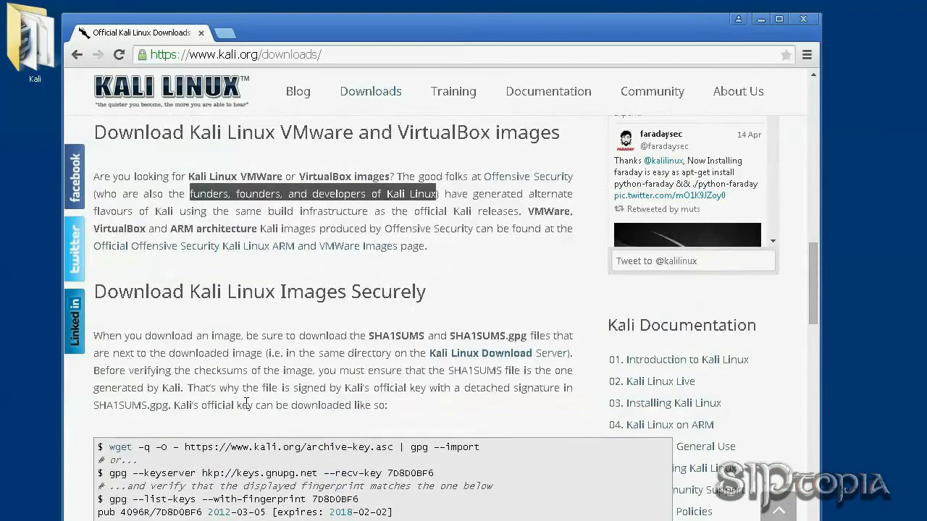
# Open the VMware images page in a new tab.
pyautogui.rightClick(199, 248)
pyautogui.click(218, 258)
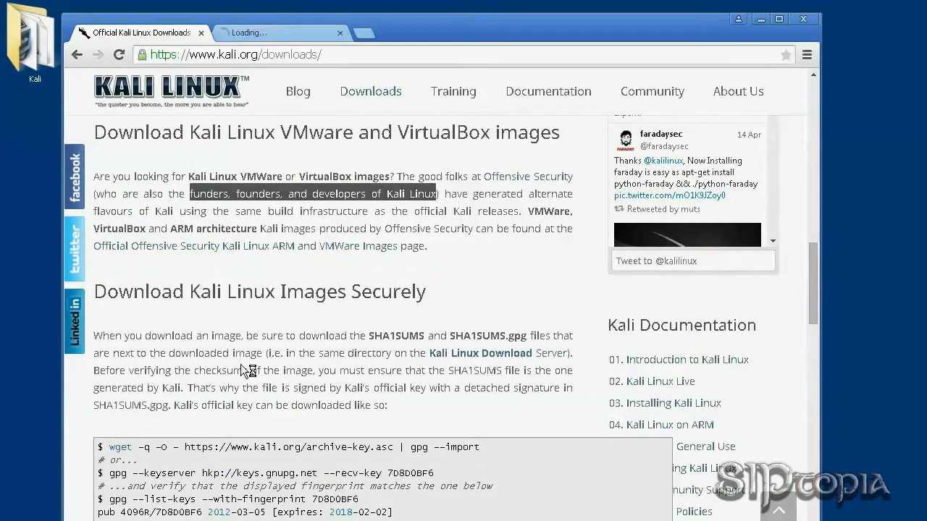
pyautogui.scroll(5, 249, 371)
pyautogui.moveTo(551, 103)
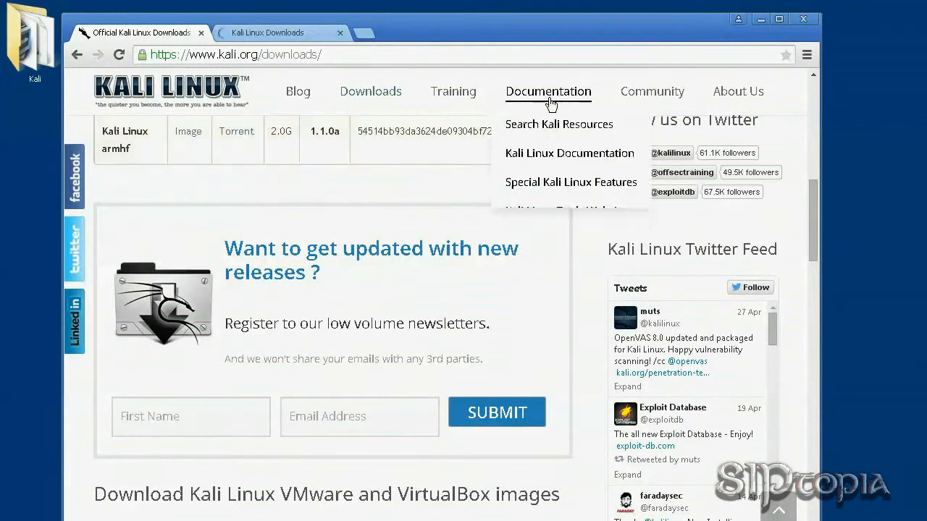
# Go to Kali Linux Documentation and its 03. Installing Kali Linux category.
pyautogui.click(549, 153)
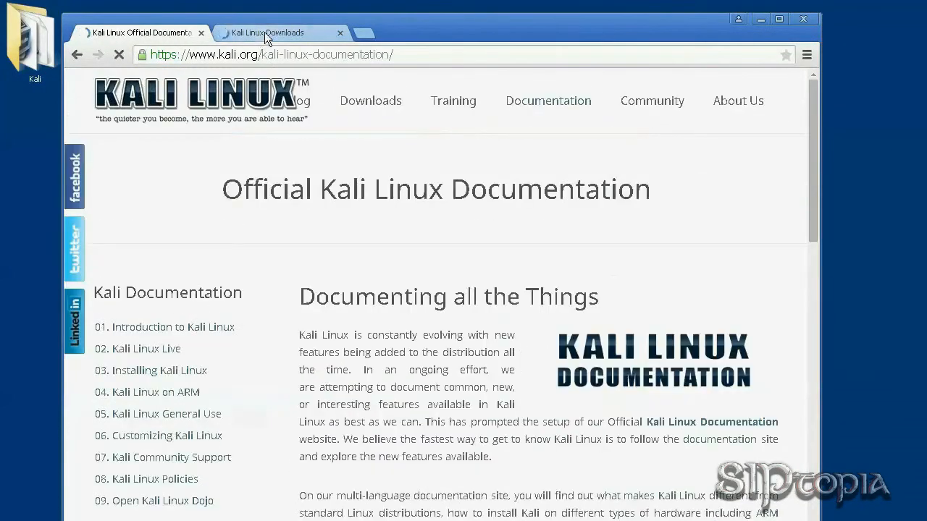
pyautogui.scroll(-2, 303, 416)
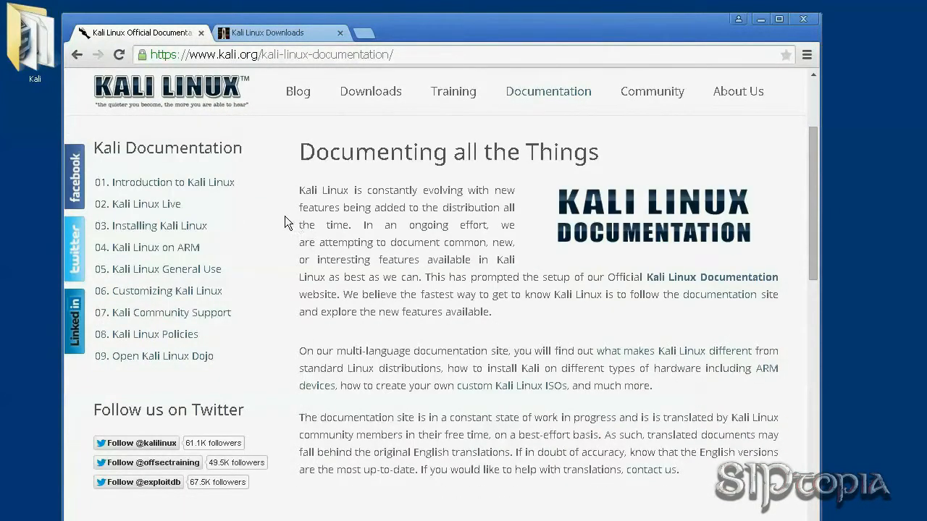
pyautogui.click(179, 223)
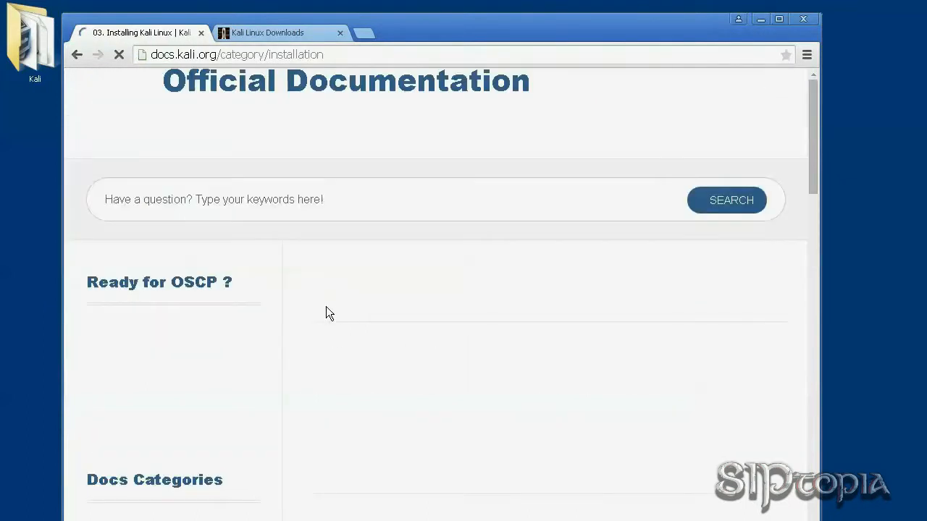
# Move on to the 05. Using Kali Linux category in the sidebar.
pyautogui.scroll(-2, 410, 360)
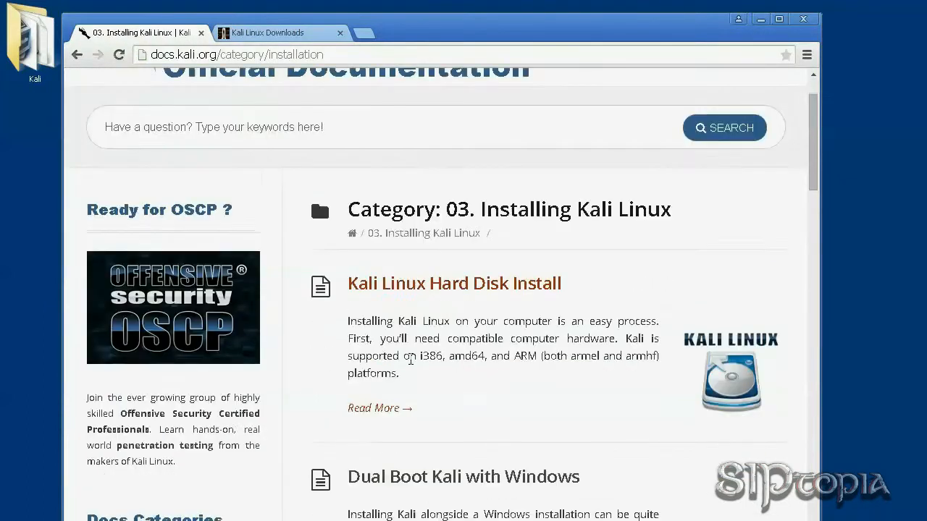
pyautogui.scroll(-1, 410, 364)
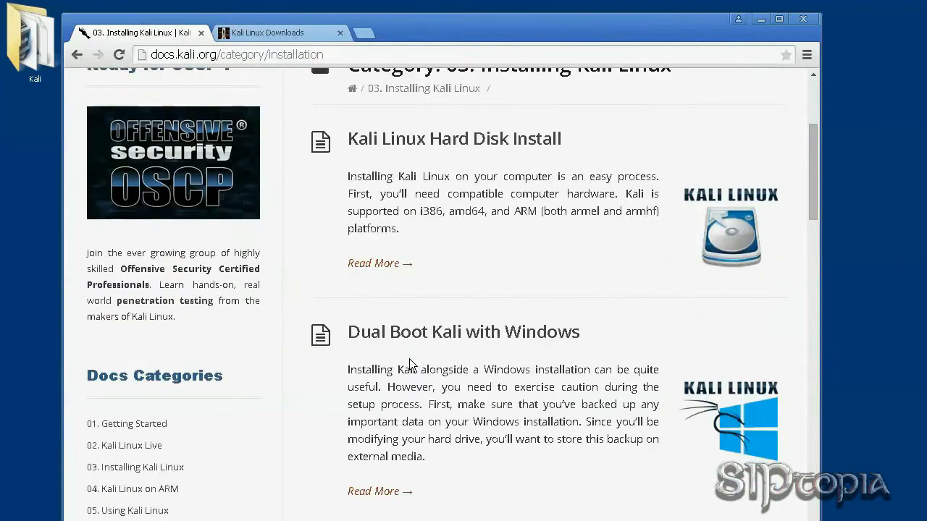
pyautogui.scroll(-5, 409, 358)
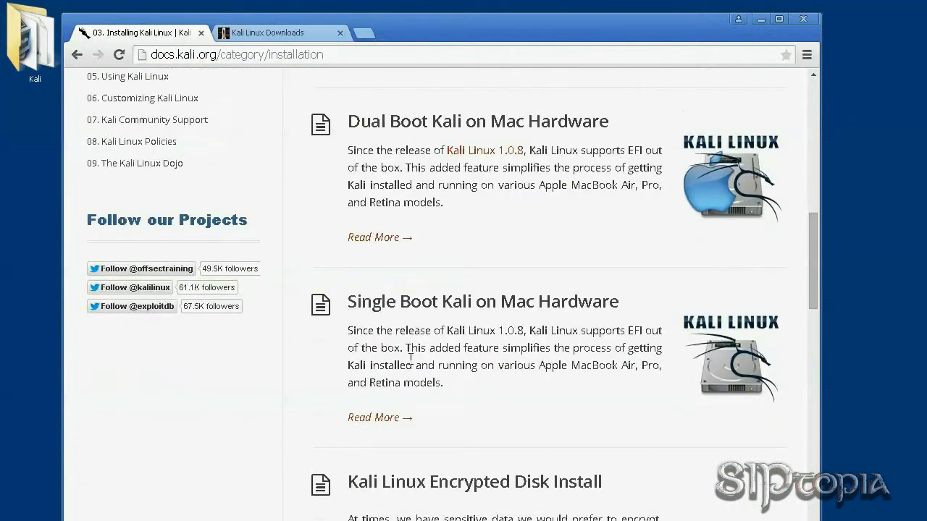
pyautogui.scroll(-8, 410, 358)
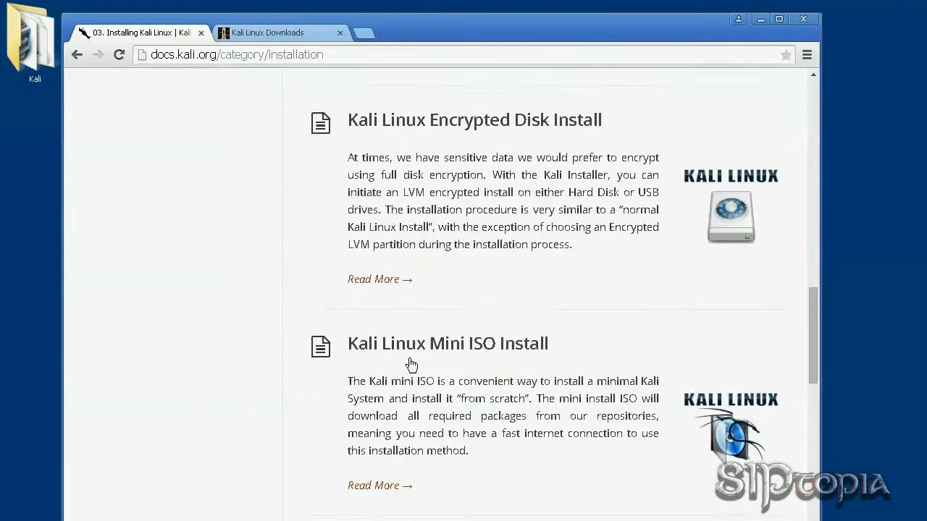
pyautogui.scroll(-7, 409, 358)
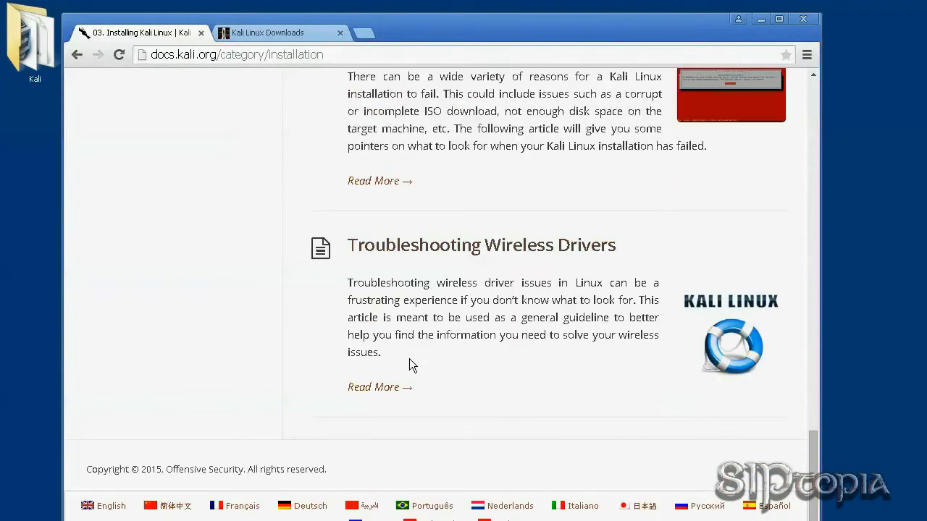
pyautogui.scroll(20, 415, 376)
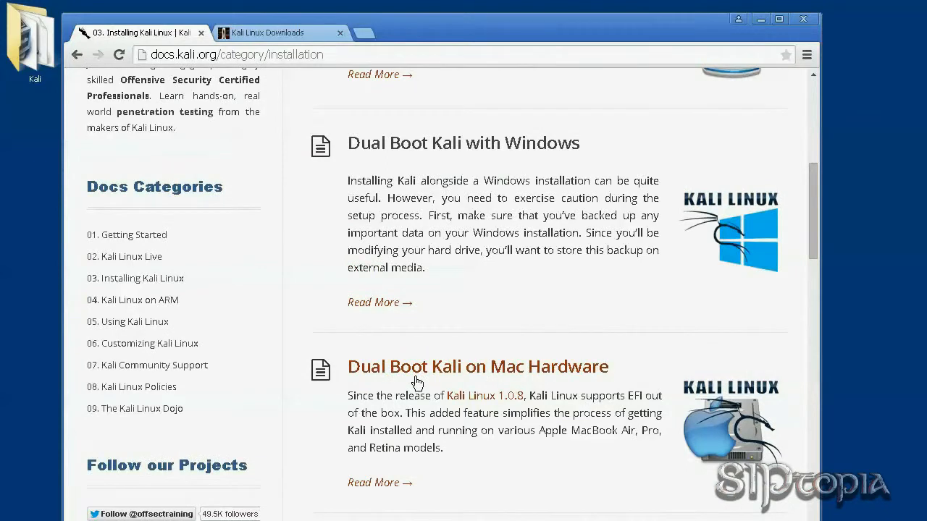
pyautogui.click(121, 323)
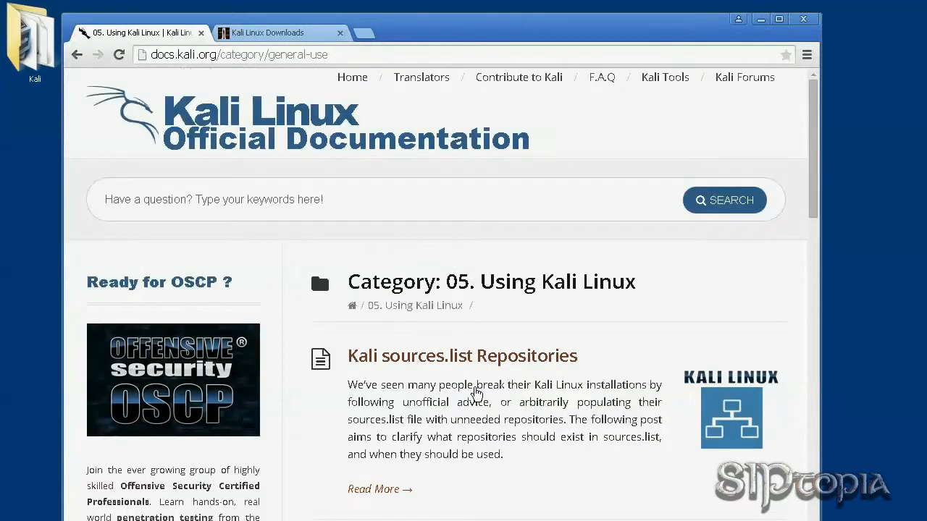
pyautogui.scroll(-1, 475, 389)
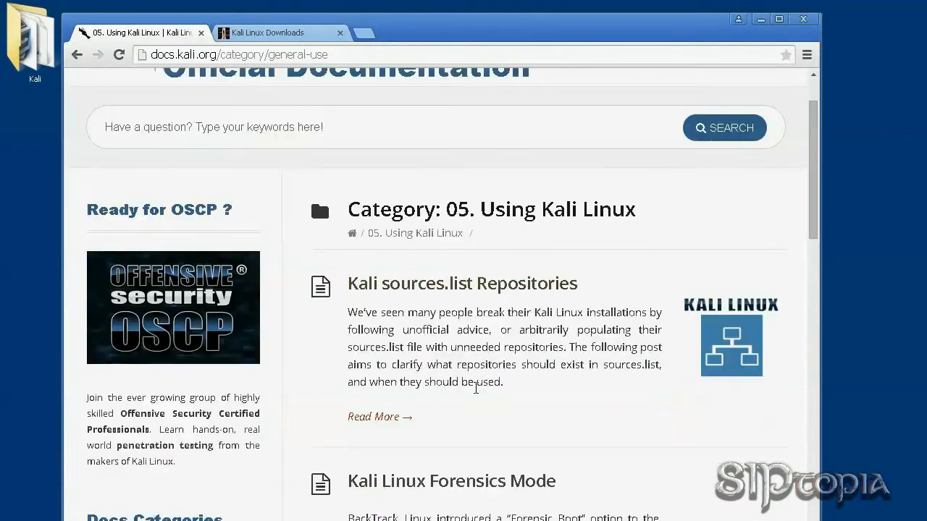
# Find the Kali 32 bit VM download link, then view the downloaded kali-linux-1.1.0a-vm-486 archive.
pyautogui.click(279, 34)
pyautogui.scroll(-2, 400, 317)
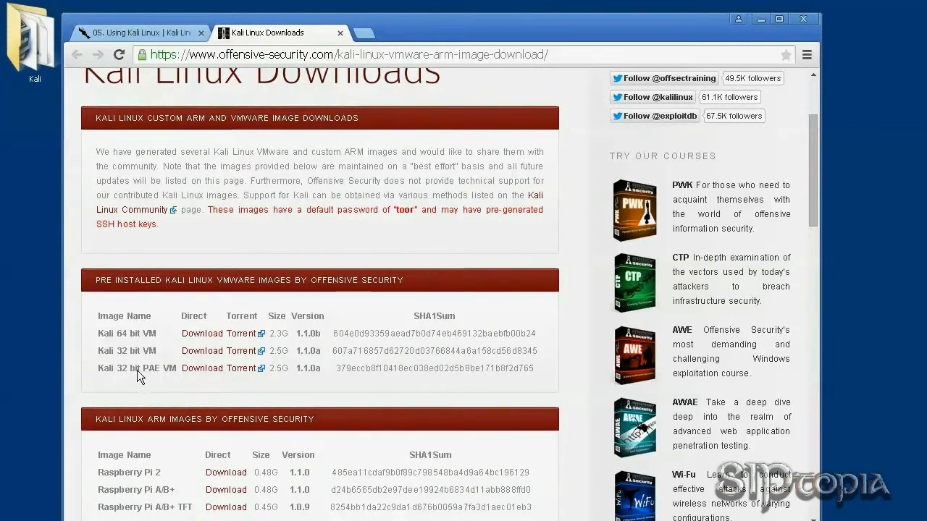
pyautogui.rightClick(201, 354)
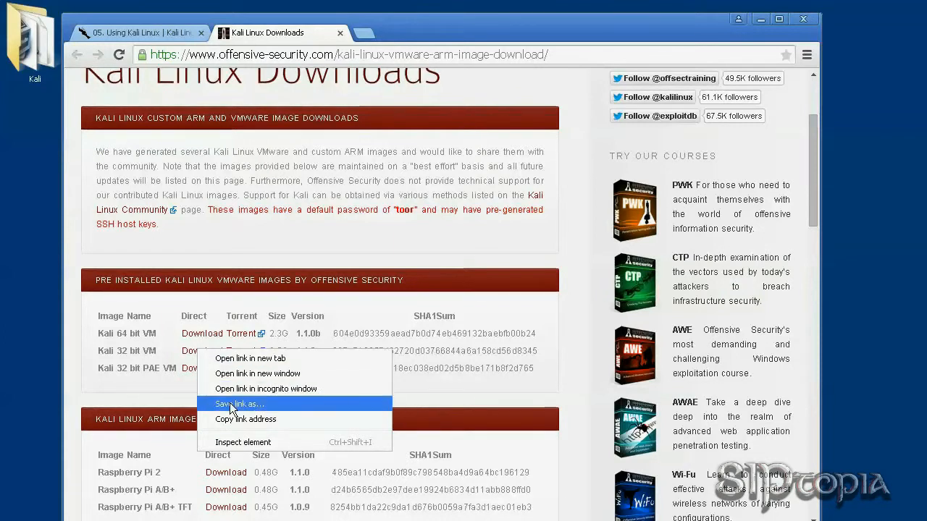
pyautogui.doubleClick(37, 36)
pyautogui.click(139, 138)
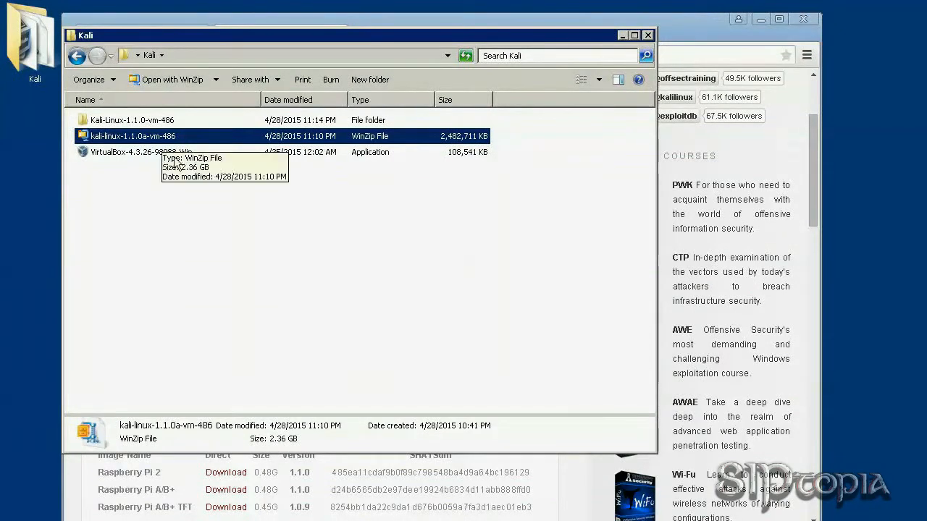
pyautogui.click(276, 233)
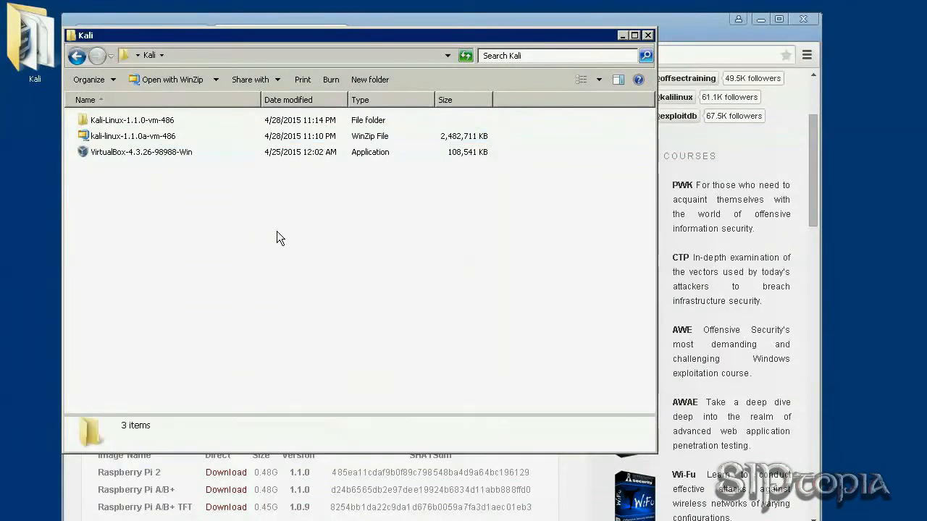
pyautogui.click(164, 134)
pyautogui.rightClick(163, 134)
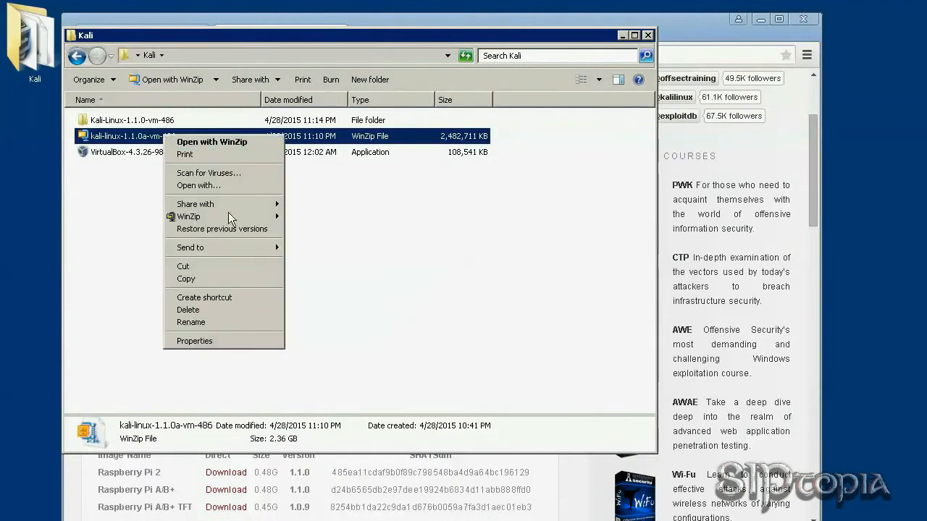
pyautogui.moveTo(232, 218)
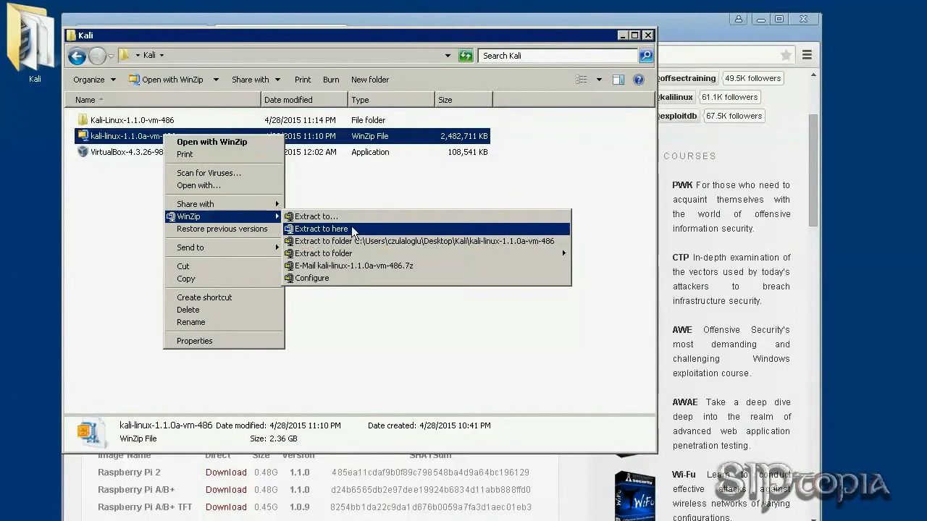
pyautogui.click(123, 188)
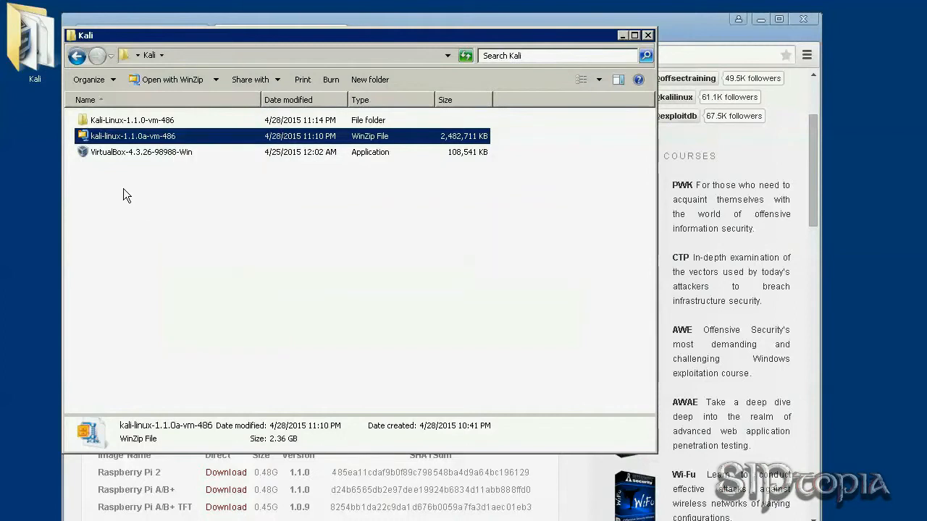
pyautogui.doubleClick(147, 135)
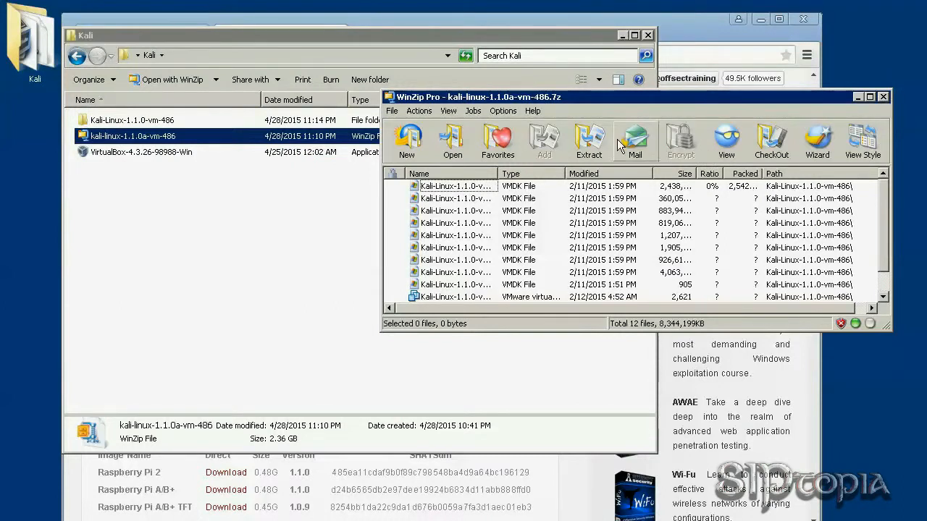
pyautogui.click(883, 97)
pyautogui.click(232, 220)
pyautogui.doubleClick(137, 122)
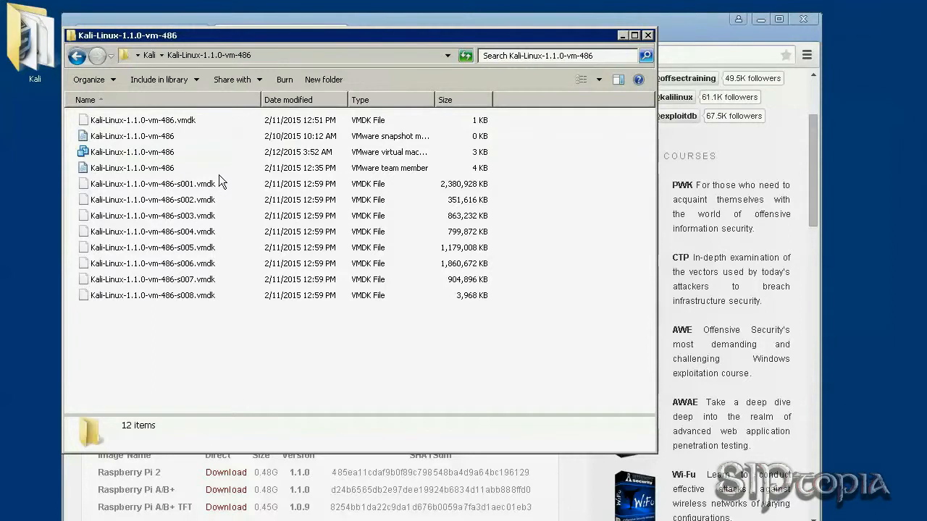
pyautogui.click(190, 121)
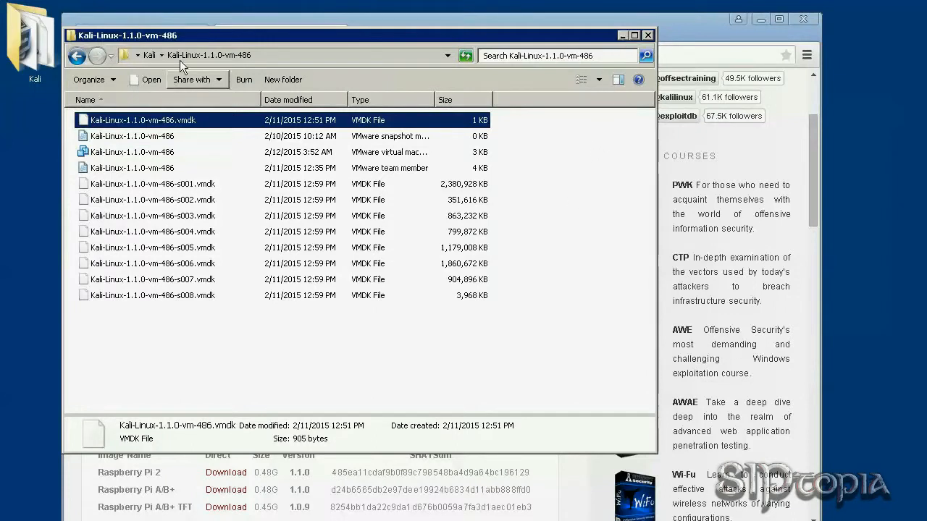
pyautogui.click(150, 55)
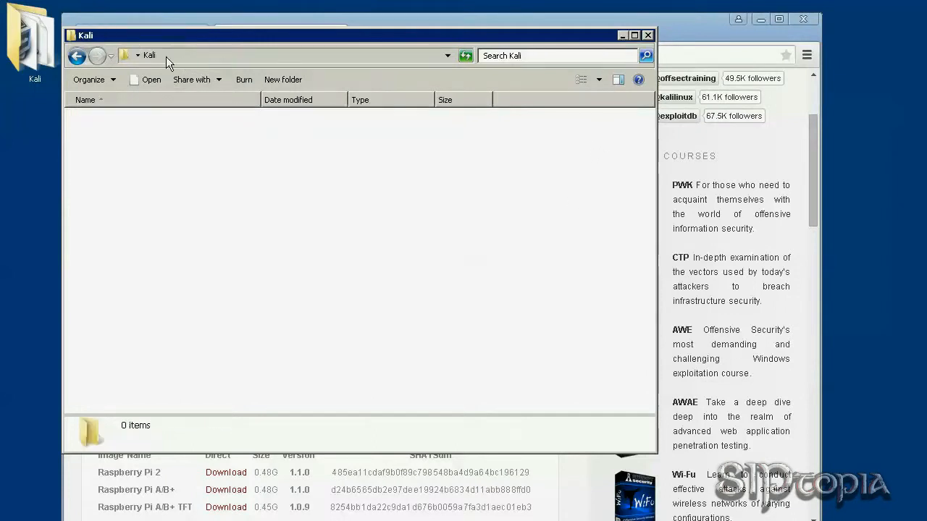
pyautogui.click(620, 35)
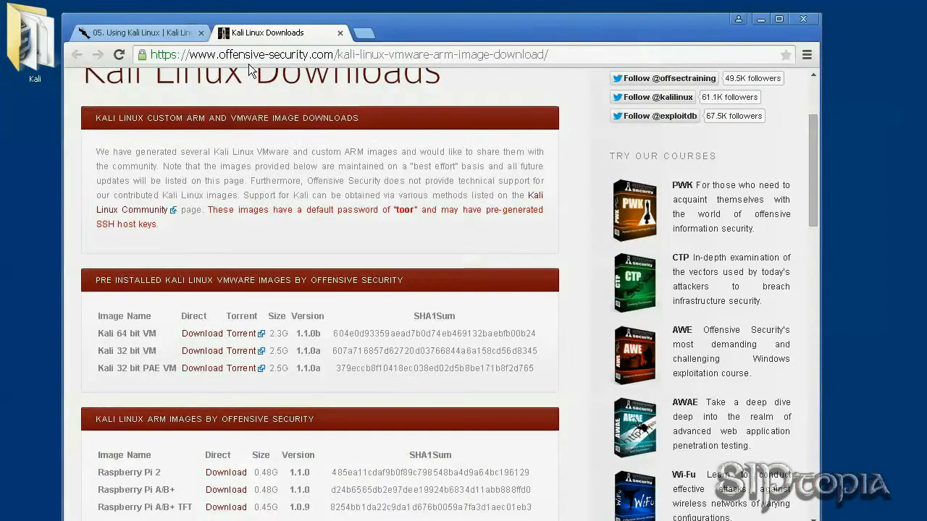
# Close the Kali Linux Downloads tab, minimize Chrome and bring back the Kali folder.
pyautogui.click(340, 33)
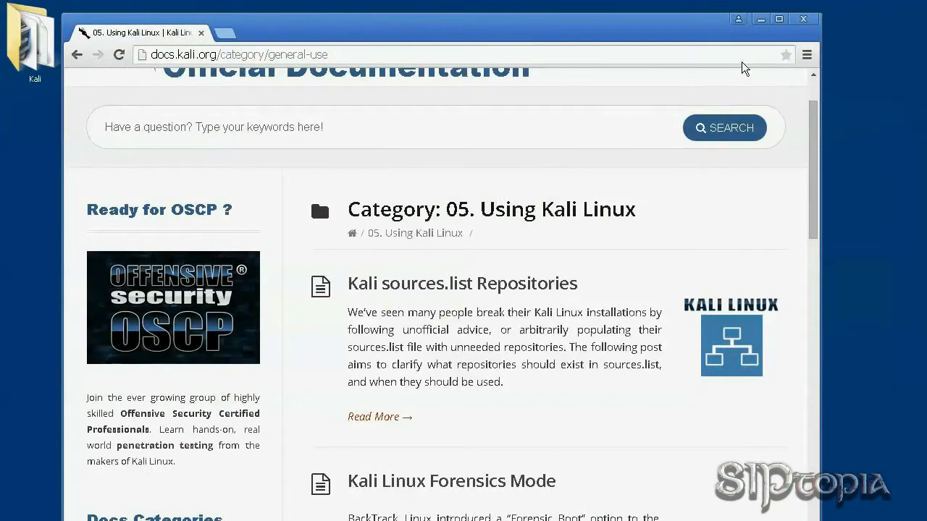
pyautogui.click(760, 20)
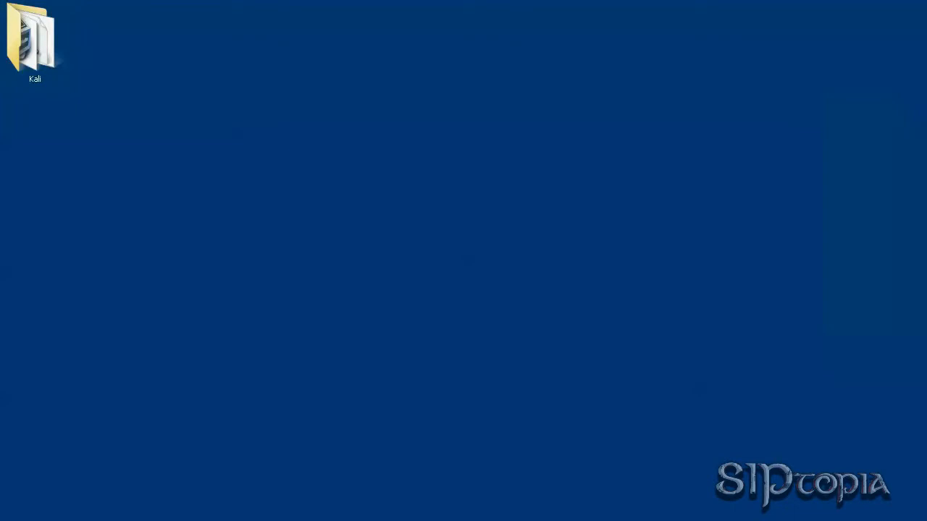
pyautogui.click(221, 520)
# Run the VirtualBox-4.3.26-98988-Win installer, allowing it past the security warning.
pyautogui.doubleClick(151, 155)
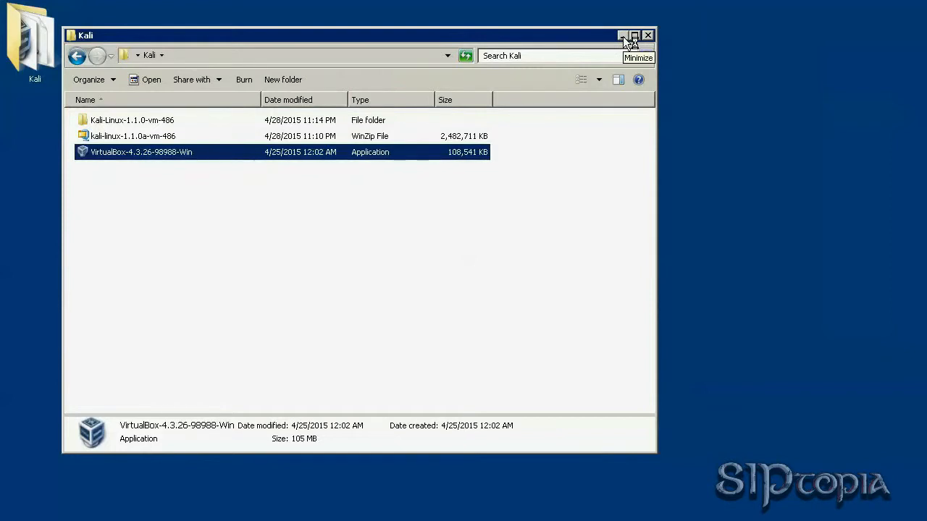
pyautogui.click(623, 326)
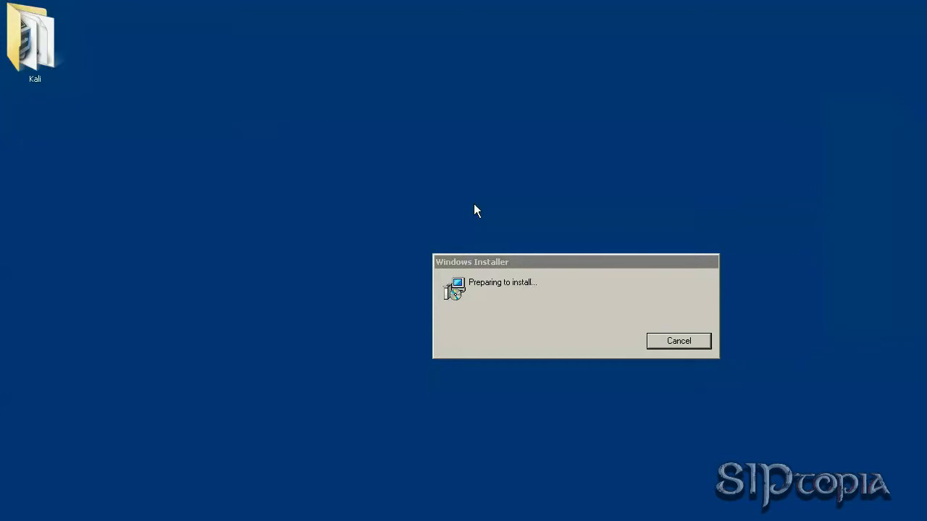
# Accept default features, all three shortcuts and the network-interfaces warning, then begin installing.
pyautogui.moveTo(612, 170); pyautogui.dragTo(420, 88)
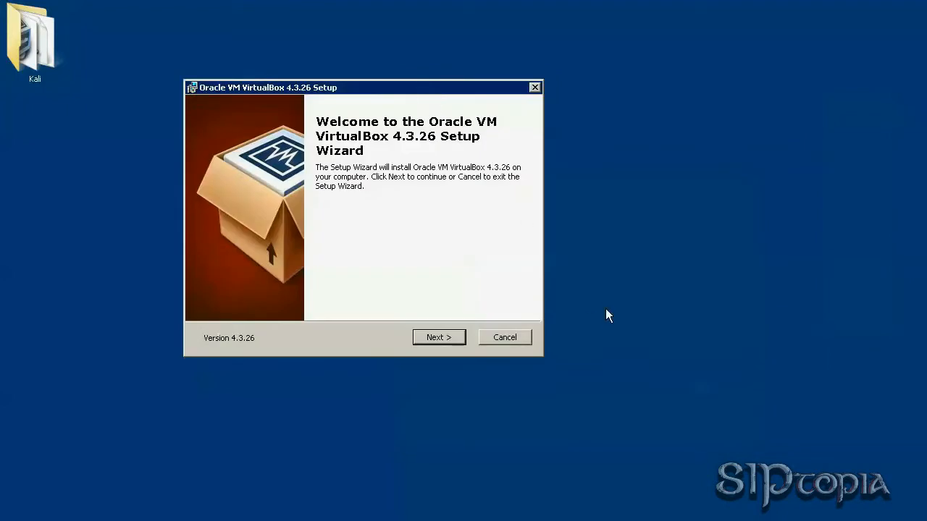
pyautogui.click(443, 336)
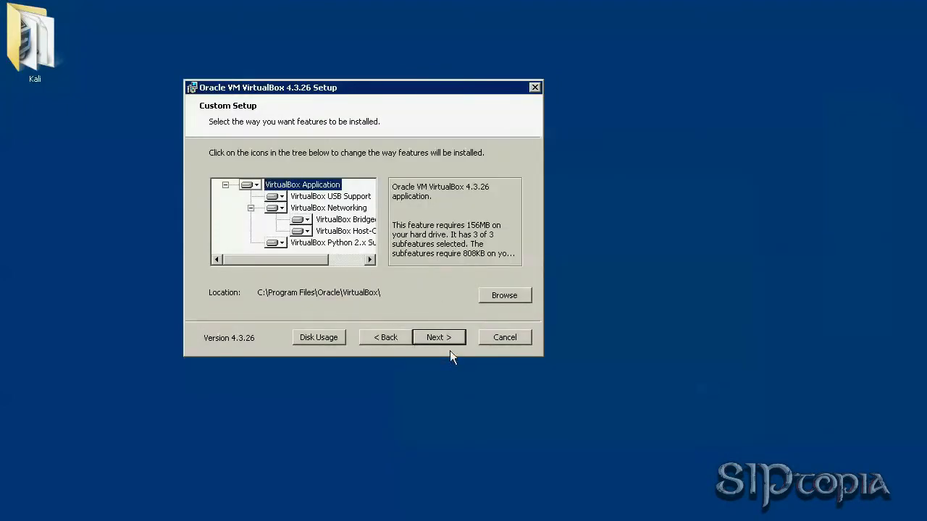
pyautogui.click(447, 338)
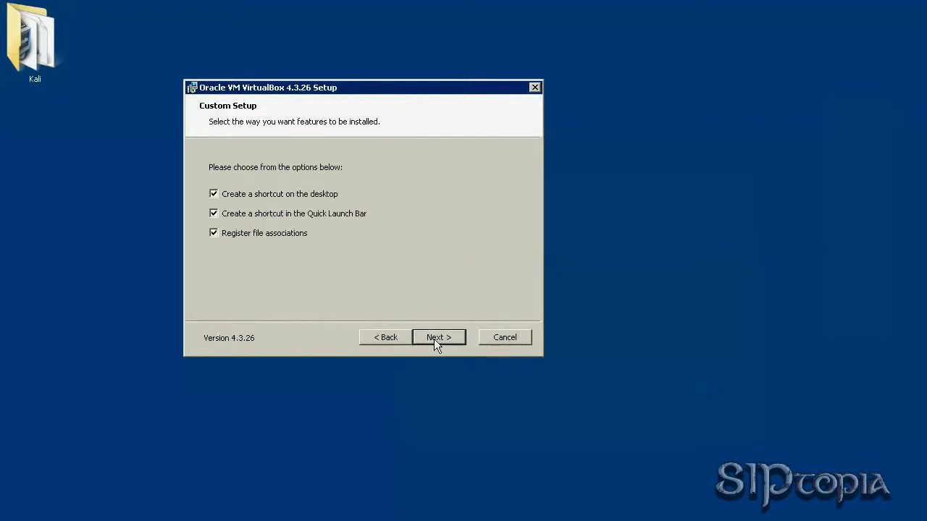
pyautogui.click(433, 339)
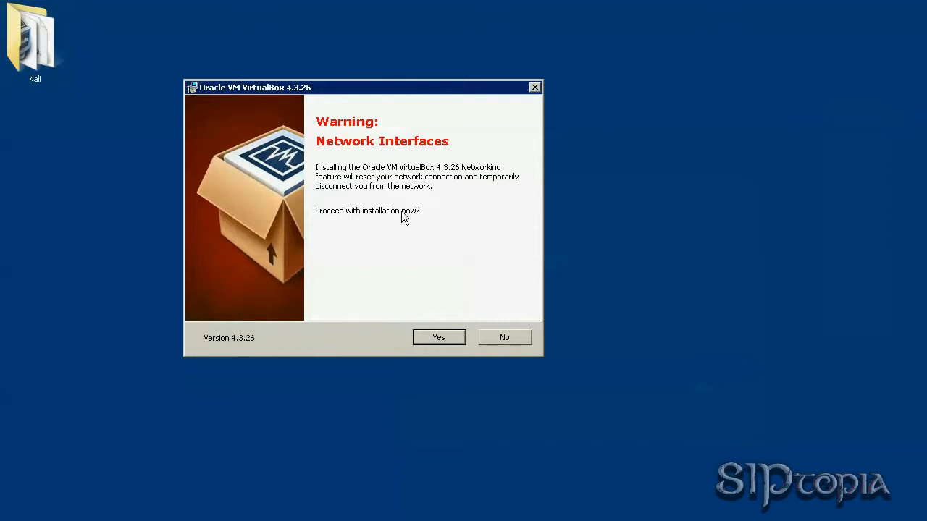
pyautogui.click(439, 338)
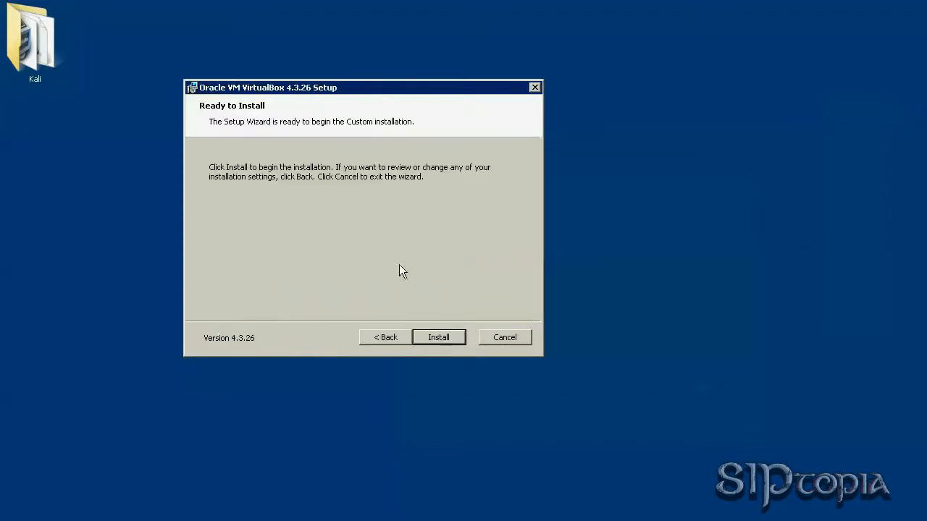
pyautogui.click(445, 338)
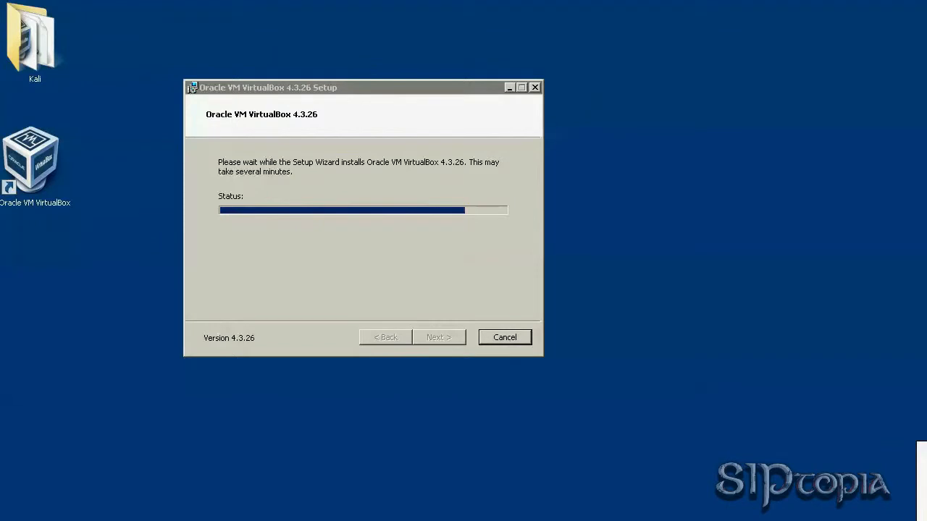
# Let VirtualBox 4.3.26 finish installing and close the wizard with VirtualBox set to launch.
pyautogui.click(41, 168)
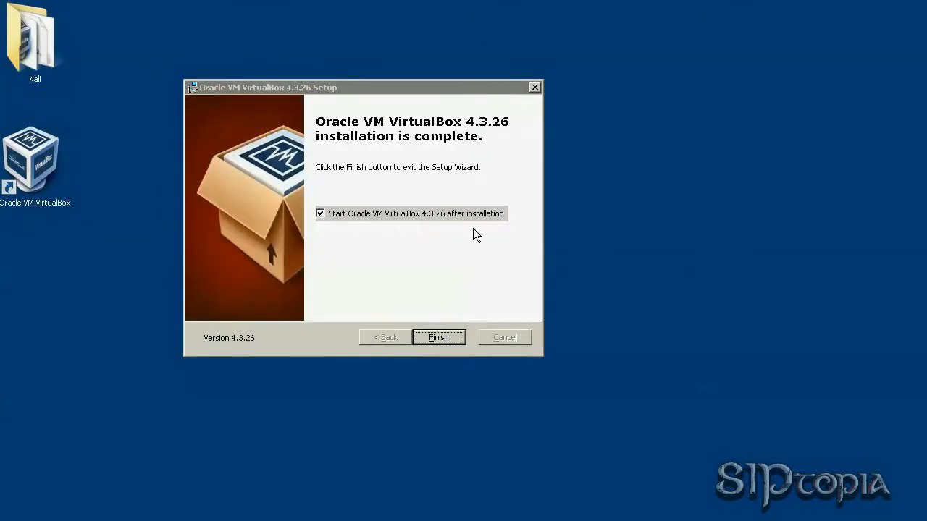
pyautogui.click(438, 338)
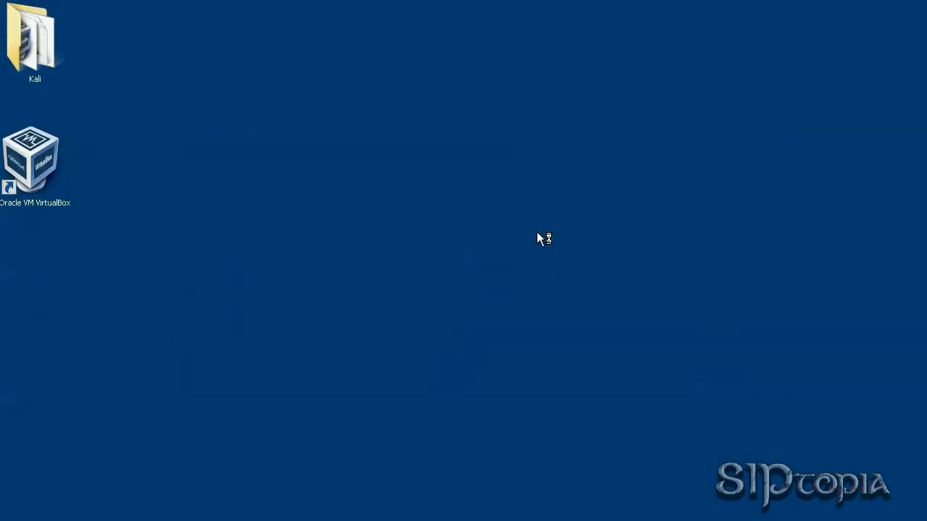
# Move the VirtualBox Manager window higher and start a new virtual machine.
pyautogui.moveTo(678, 142); pyautogui.dragTo(497, 49)
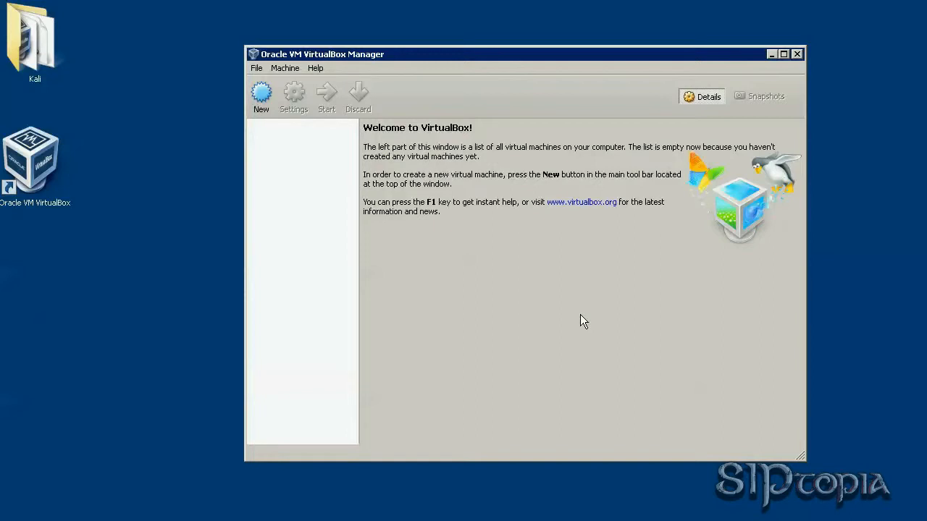
pyautogui.click(259, 96)
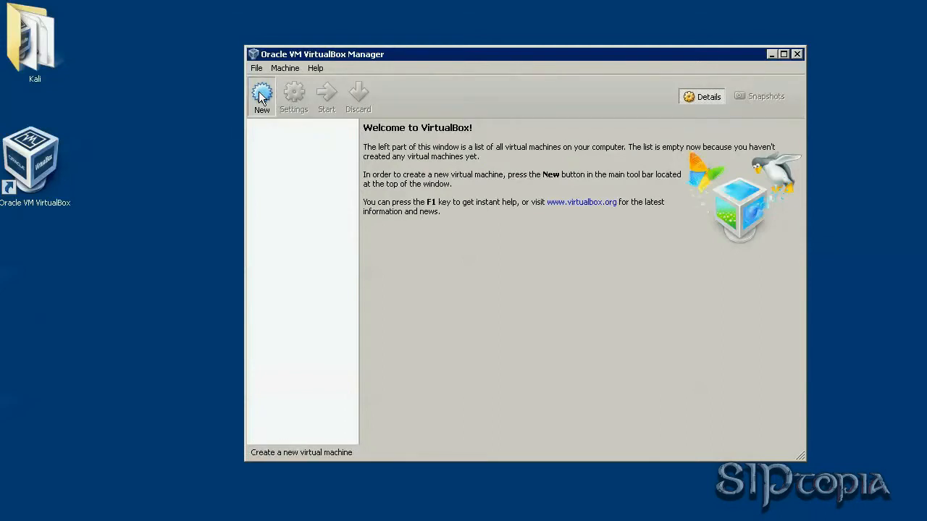
# Name it Kali-vm, Linux Debian (32 bit), 2048 MB memory, using an existing disk.
pyautogui.write('Kali')
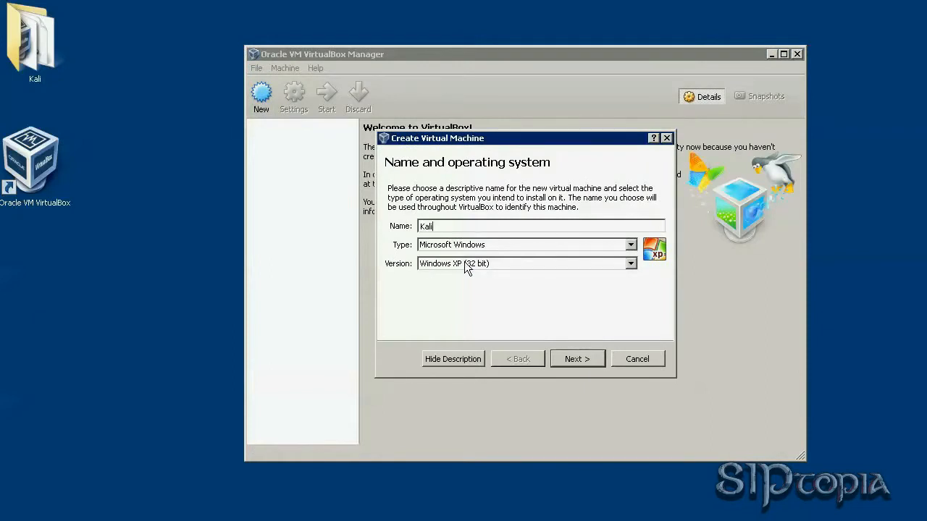
pyautogui.write('-vm')
pyautogui.click(485, 247)
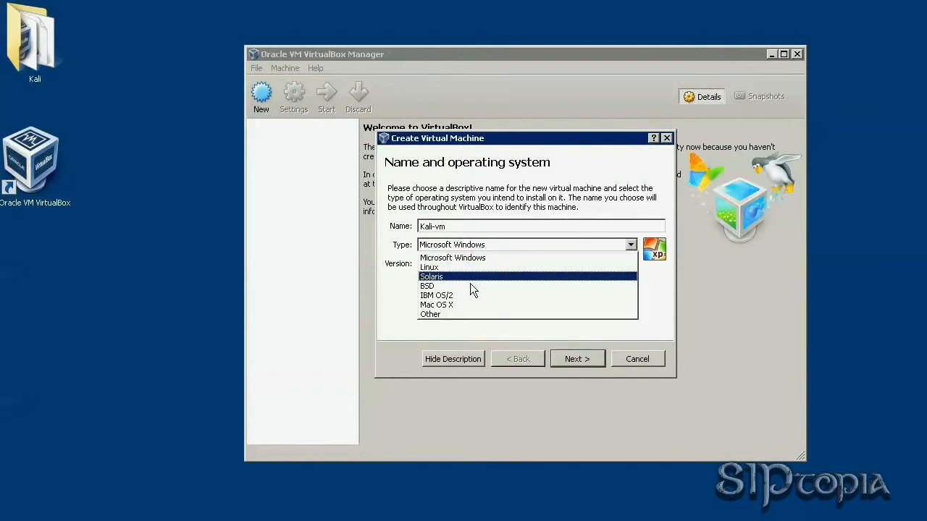
pyautogui.click(465, 271)
pyautogui.click(457, 264)
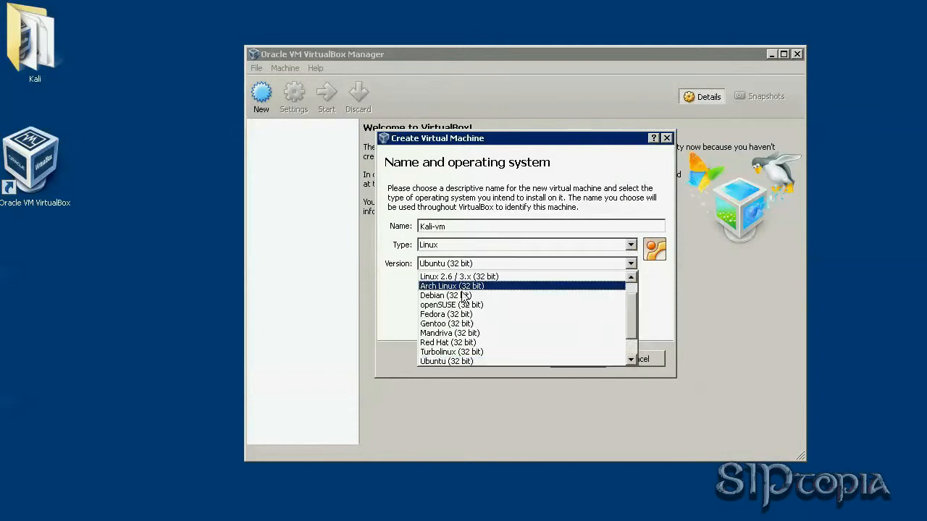
pyautogui.click(503, 296)
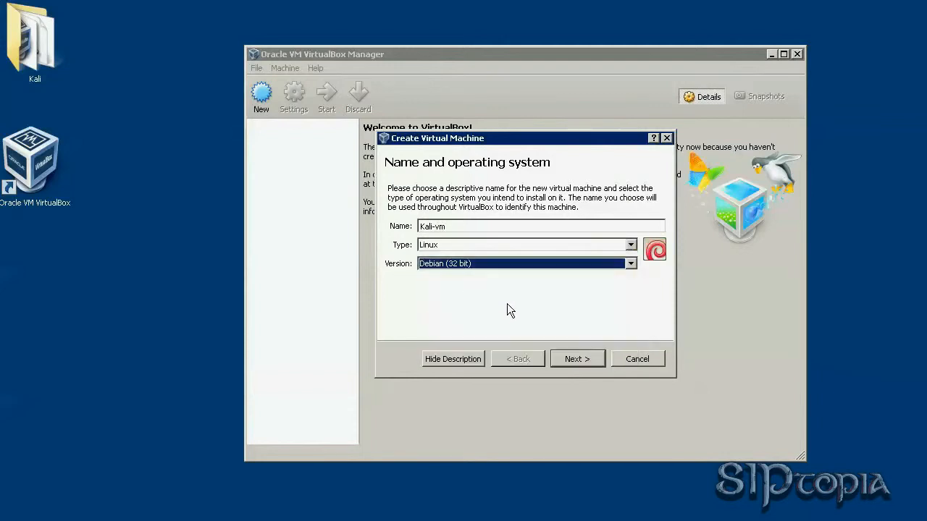
pyautogui.click(579, 356)
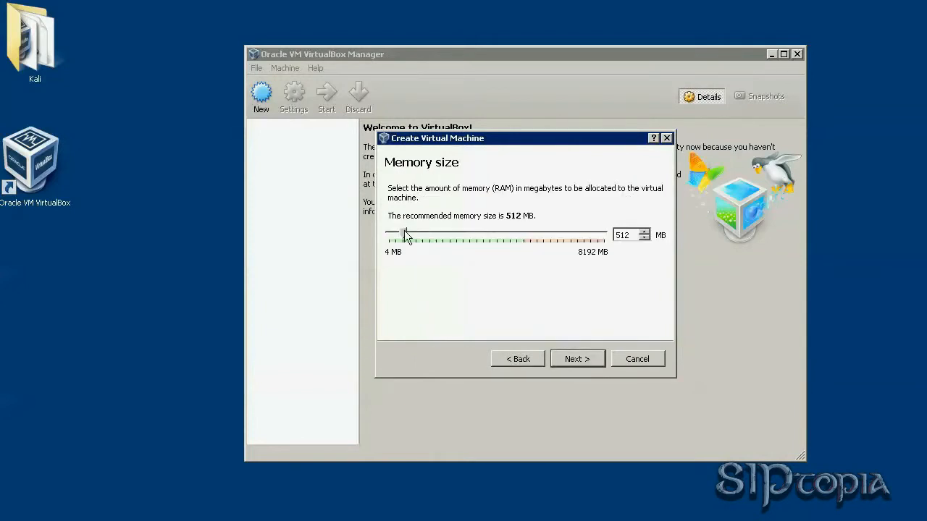
pyautogui.moveTo(405, 234); pyautogui.dragTo(447, 234)
pyautogui.click(571, 360)
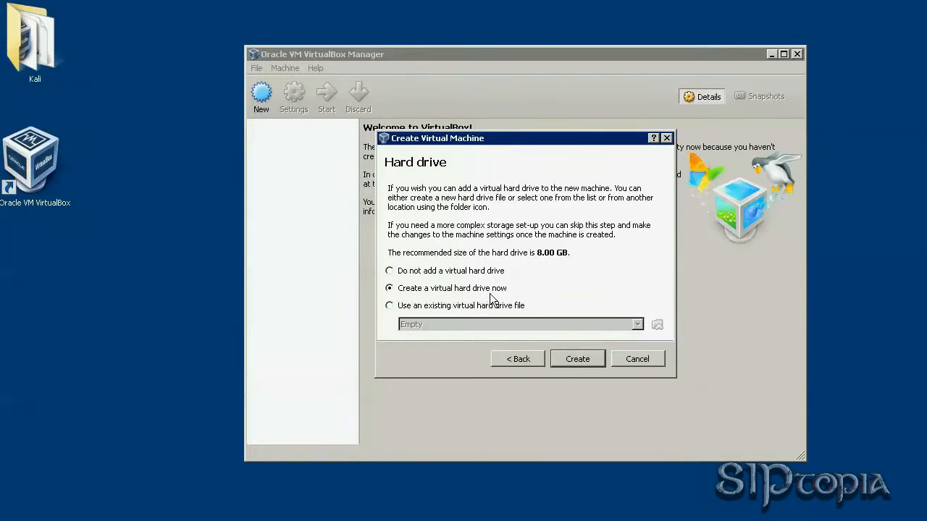
pyautogui.click(389, 306)
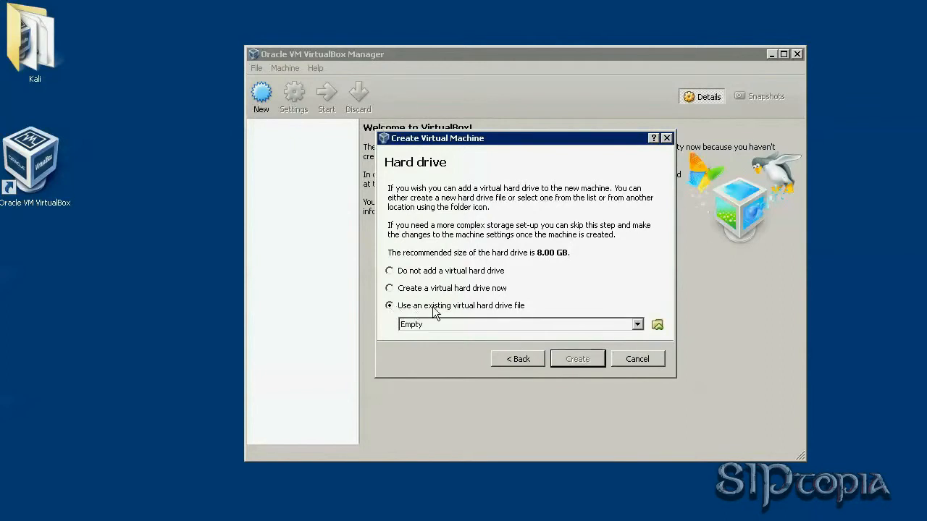
# Attach Kali-Linux-1.1.0-vm-486.vmdk as the hard drive and create Kali-vm.
pyautogui.click(657, 325)
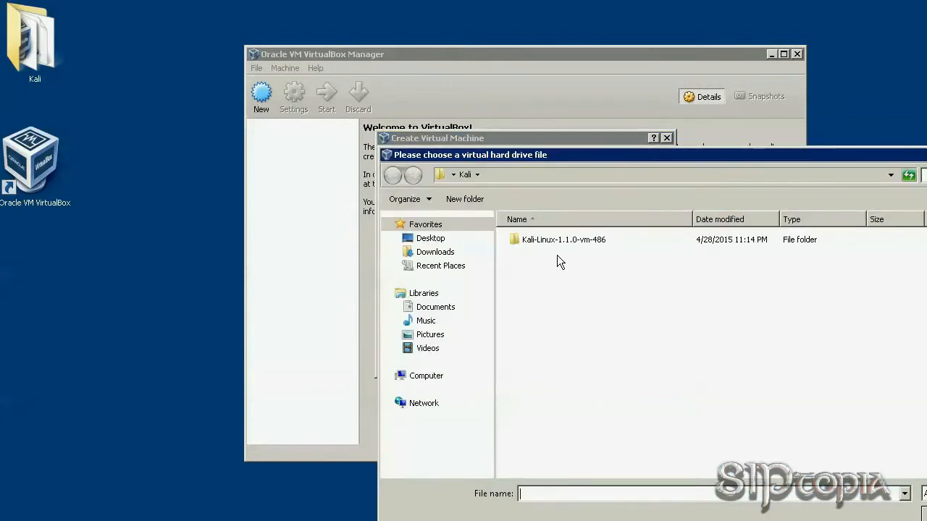
pyautogui.click(428, 199)
pyautogui.moveTo(466, 305)
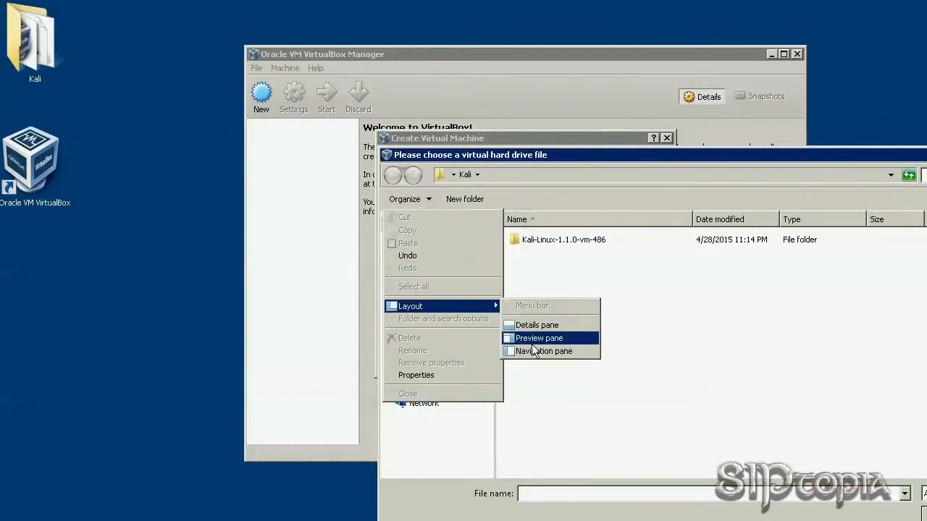
pyautogui.click(533, 350)
pyautogui.click(442, 237)
pyautogui.doubleClick(443, 239)
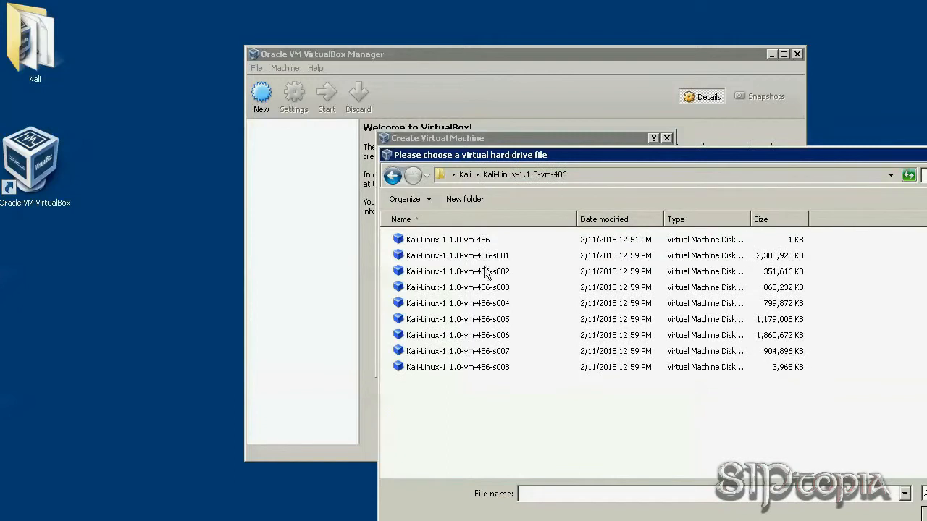
pyautogui.click(478, 243)
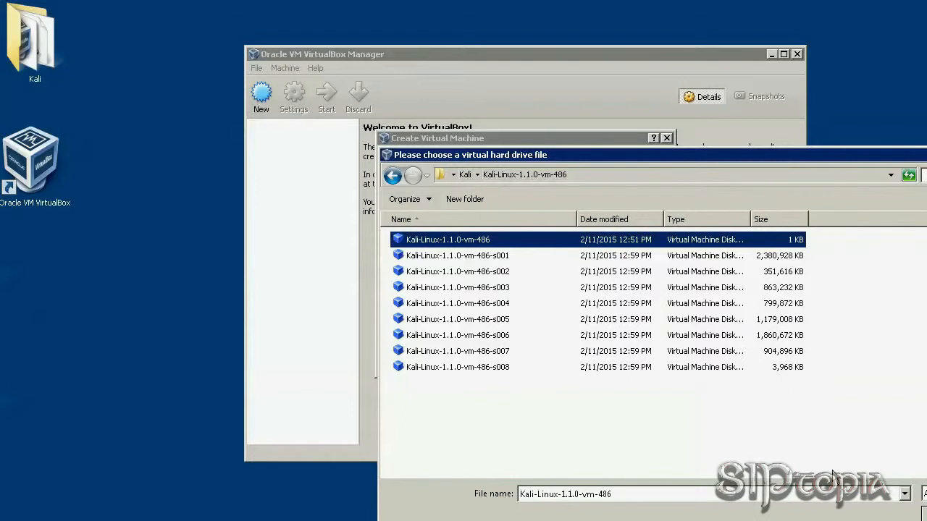
pyautogui.click(925, 514)
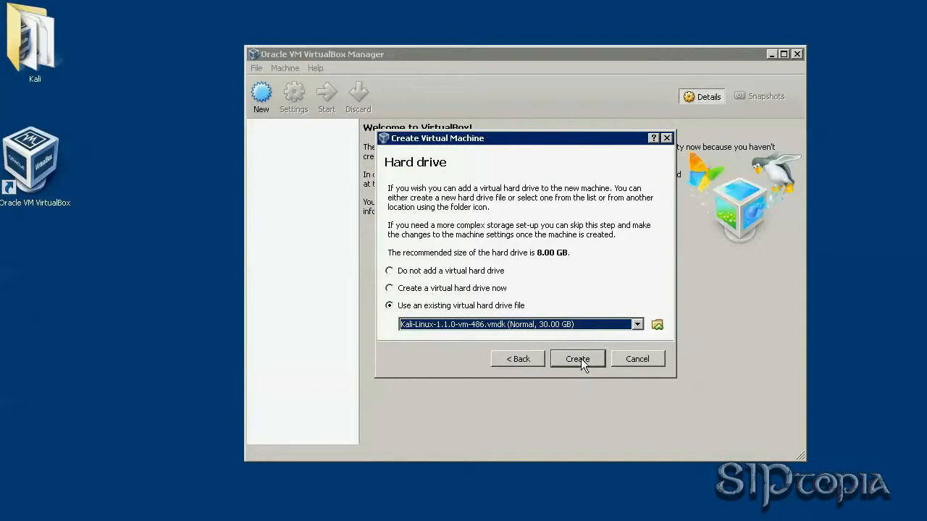
pyautogui.click(581, 358)
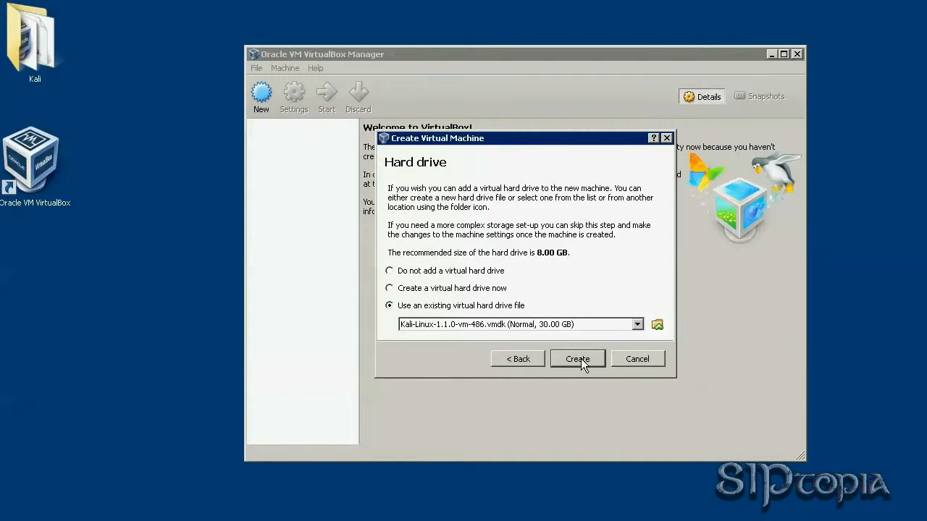
pyautogui.click(580, 359)
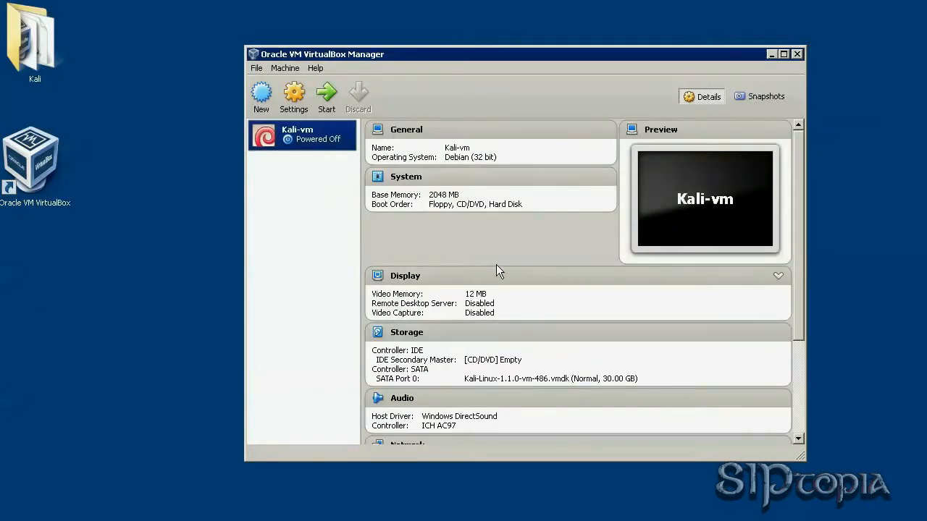
# In Kali-vm's settings, remove Floppy and CD/DVD from the boot order and enable I/O APIC.
pyautogui.click(293, 96)
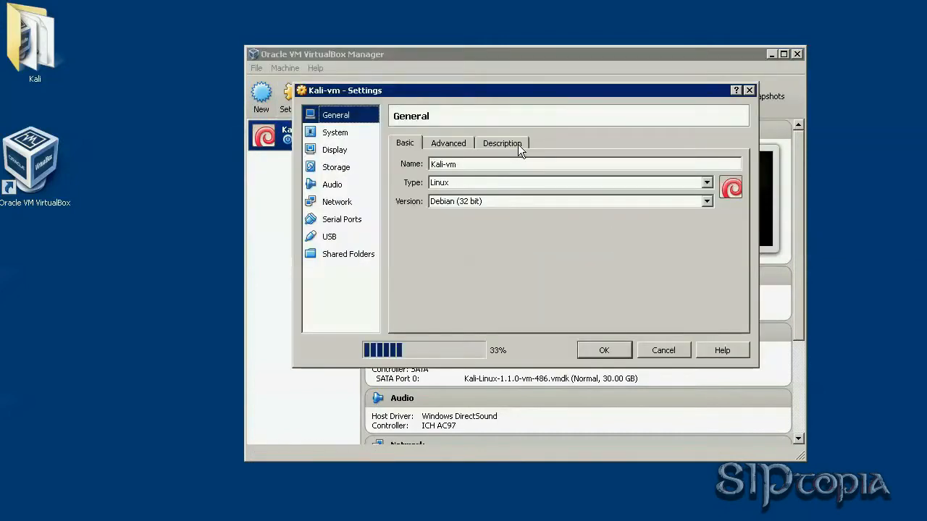
pyautogui.click(450, 144)
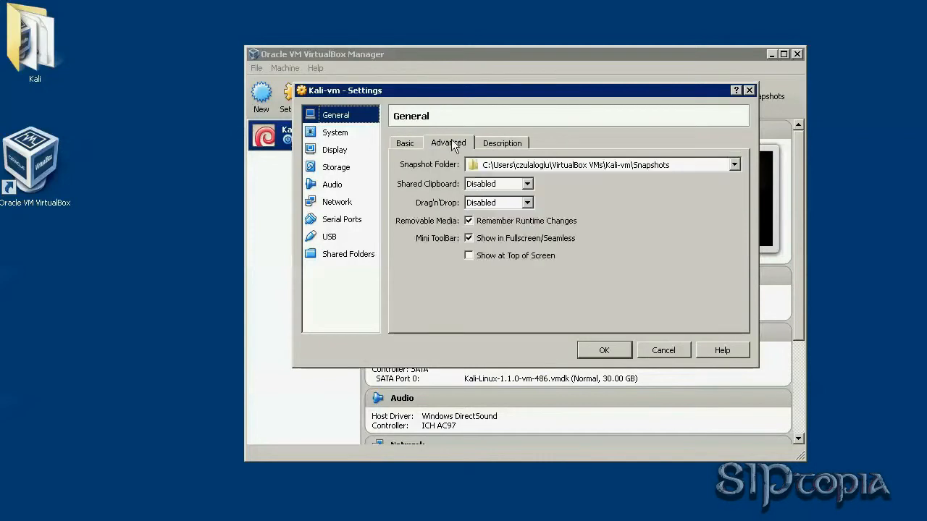
pyautogui.click(500, 142)
pyautogui.click(318, 135)
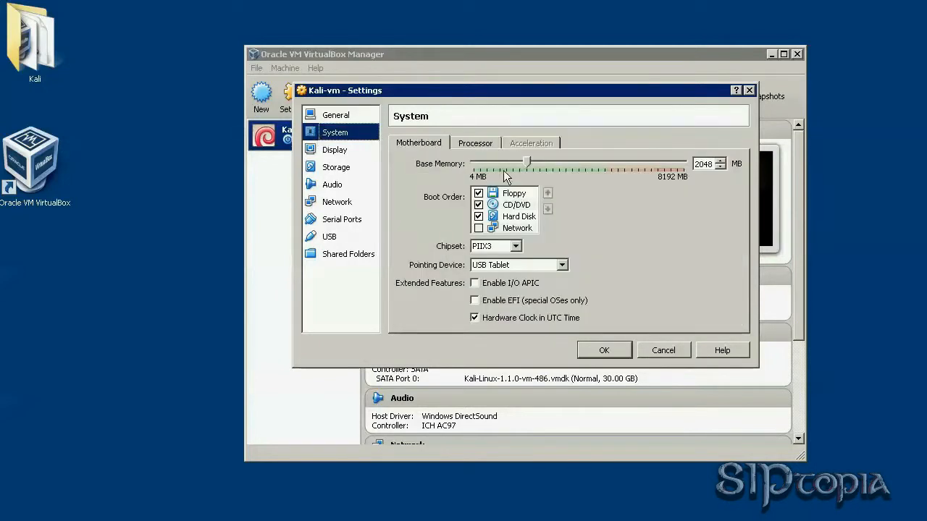
pyautogui.click(478, 193)
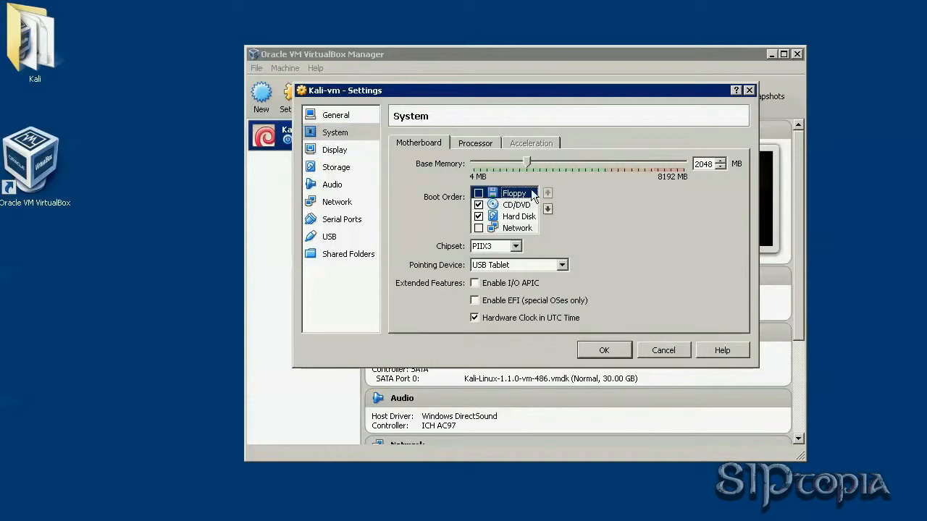
pyautogui.click(479, 205)
pyautogui.click(475, 283)
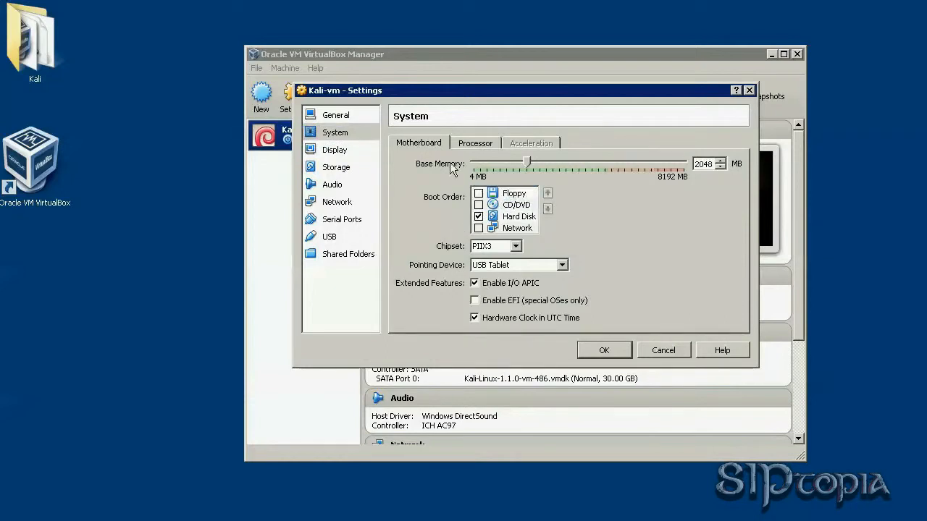
pyautogui.click(471, 144)
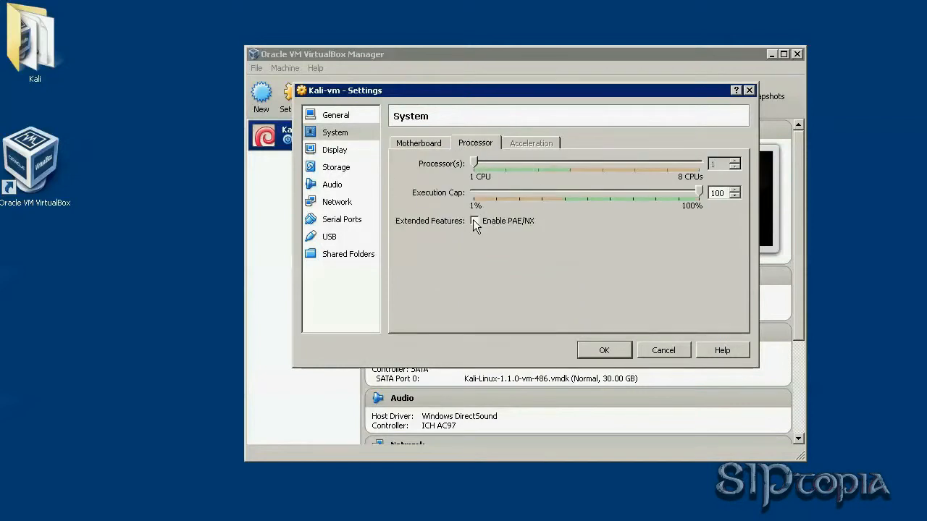
# Raise the display's video memory to 128 MB and enable 3D acceleration.
pyautogui.click(334, 149)
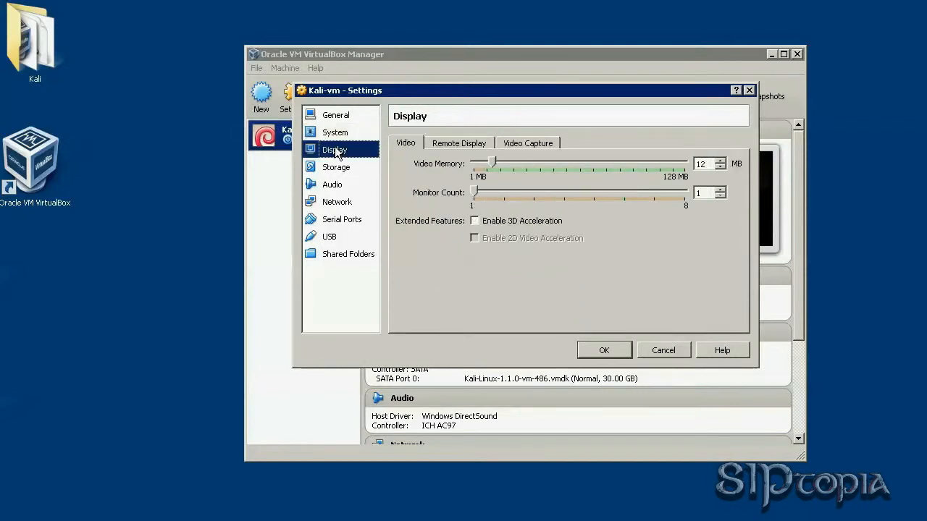
pyautogui.moveTo(492, 161); pyautogui.dragTo(692, 164)
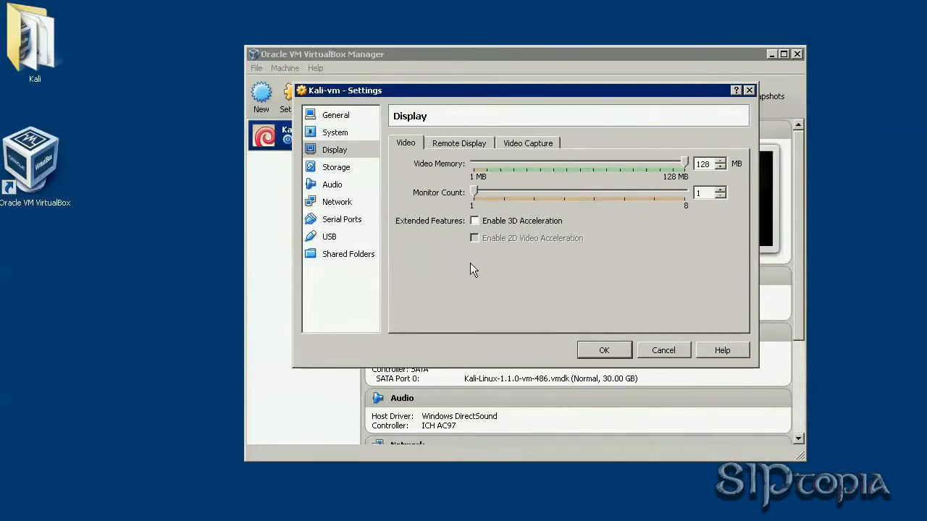
pyautogui.click(475, 221)
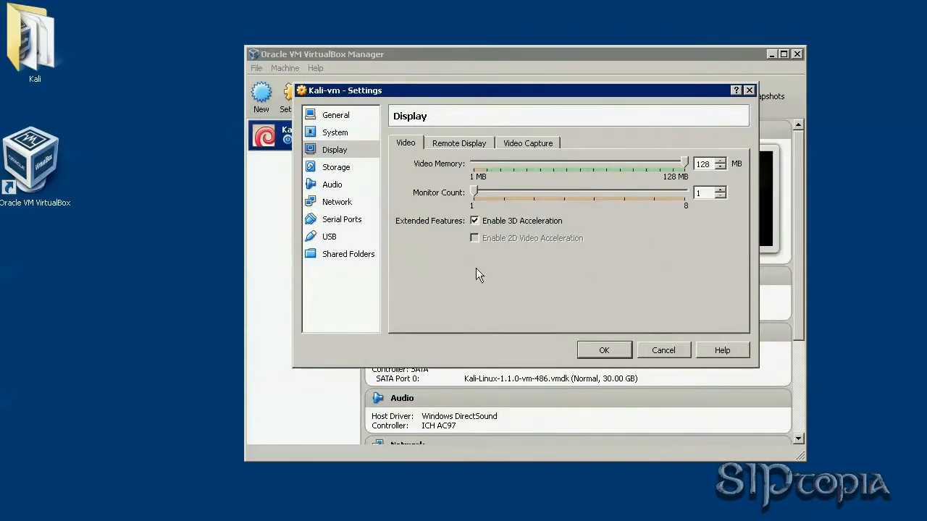
pyautogui.click(336, 171)
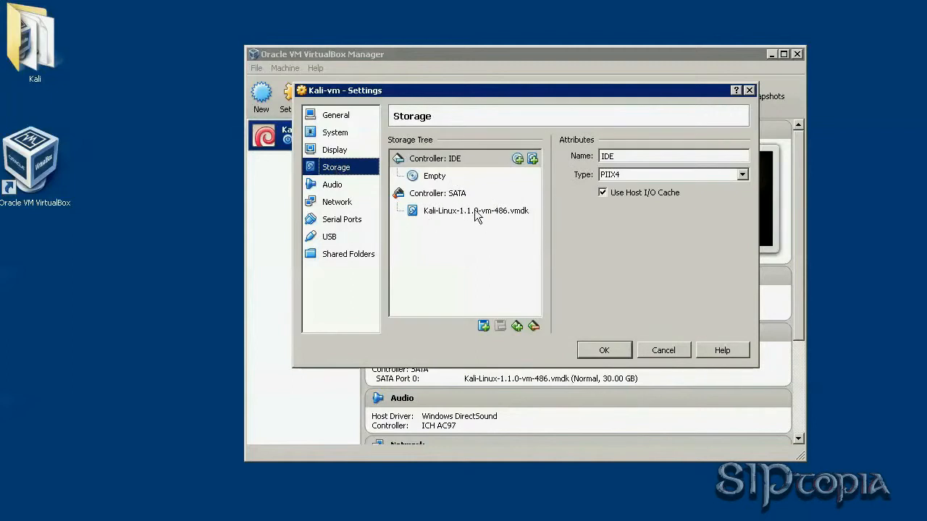
# Attach Adapter 1 as Bridged Adapter and save Kali-vm's settings with OK.
pyautogui.click(344, 208)
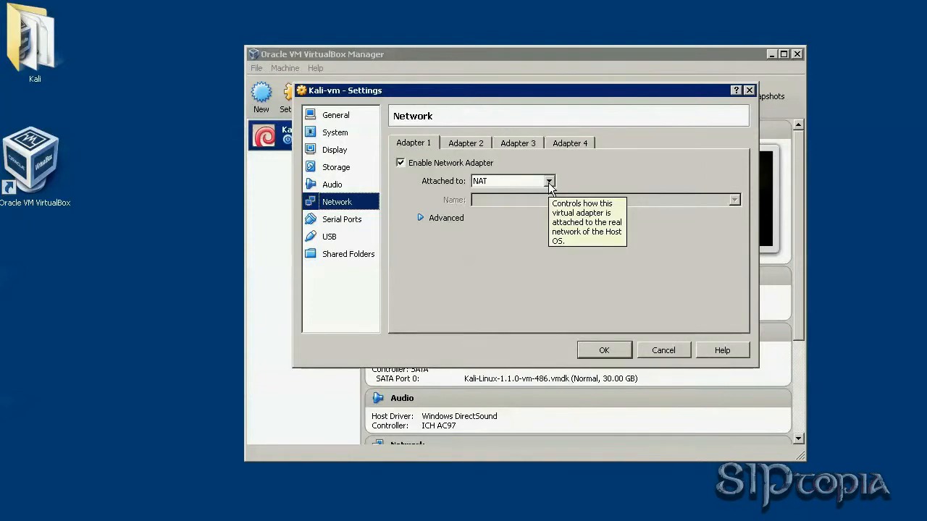
pyautogui.click(549, 182)
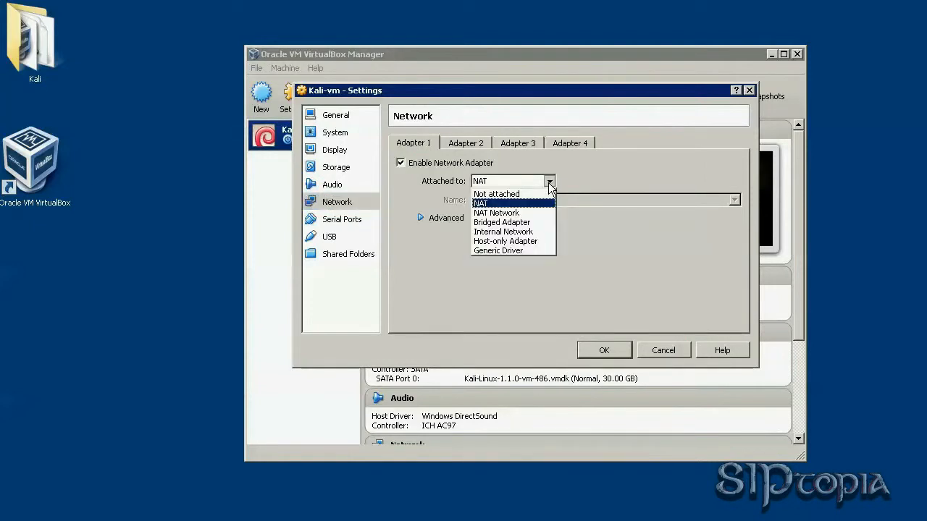
pyautogui.click(527, 223)
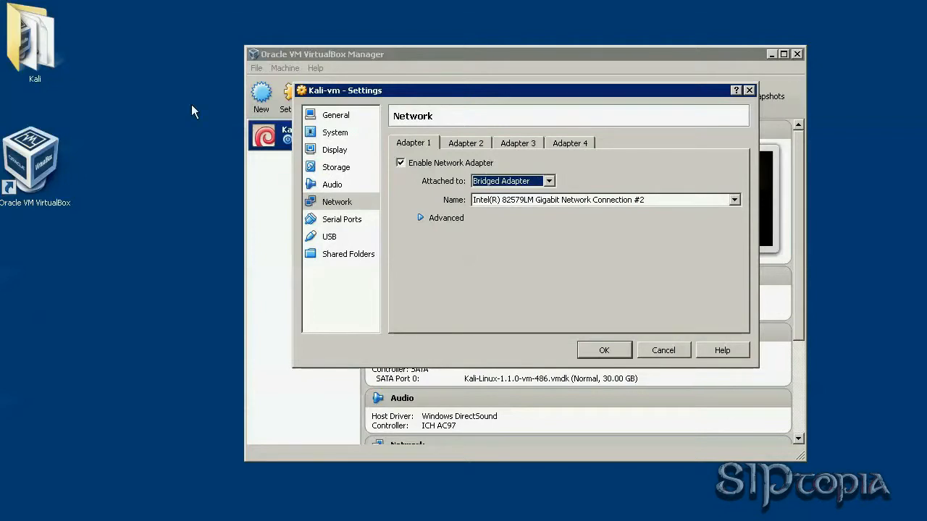
pyautogui.click(604, 351)
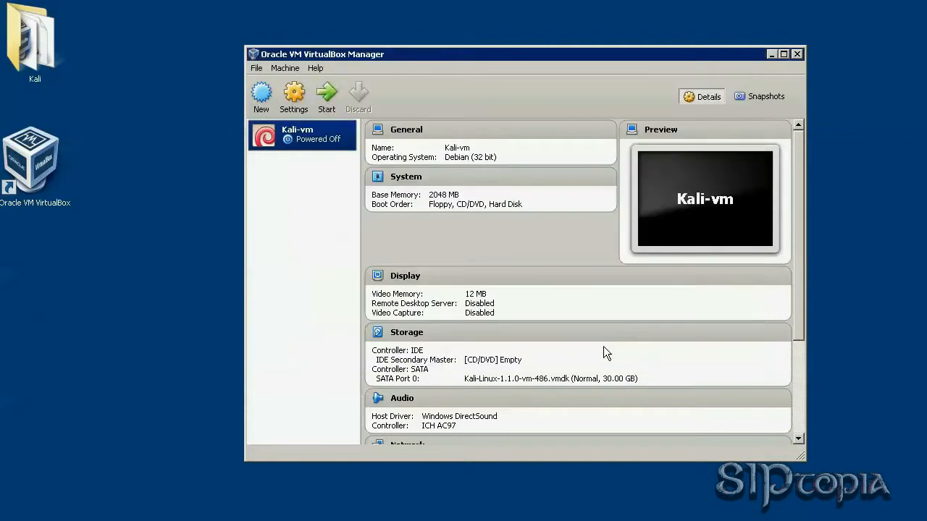
# Start Kali-vm, clear away the Manager and auto-capture notice, and boot the default GRUB entry.
pyautogui.click(326, 102)
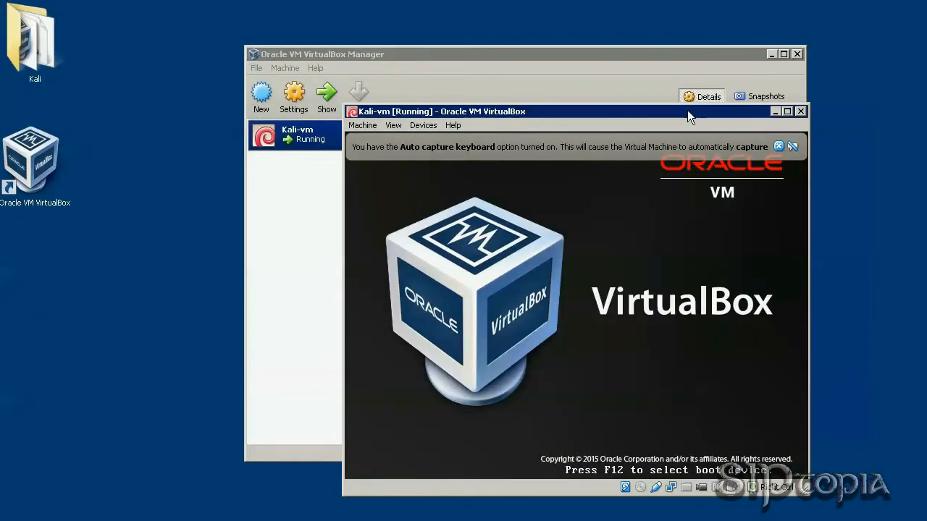
pyautogui.moveTo(687, 110); pyautogui.dragTo(547, 34)
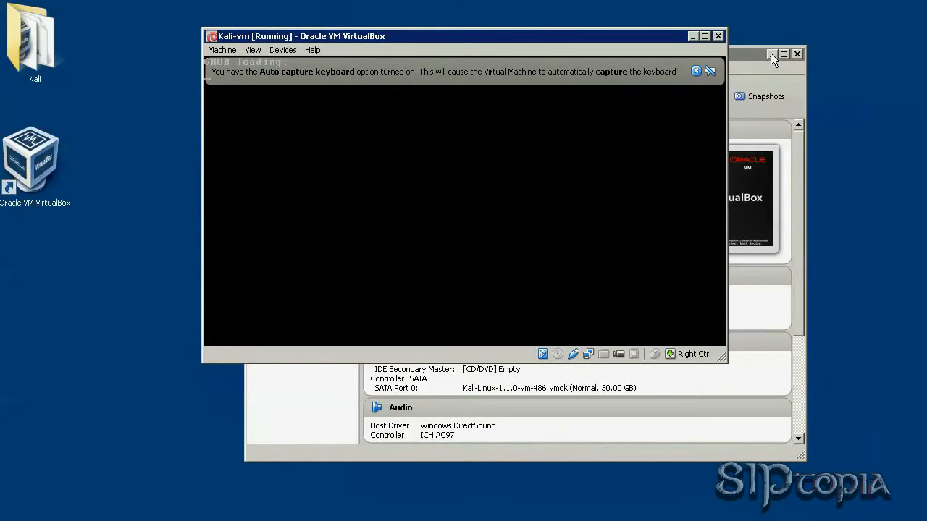
pyautogui.click(771, 55)
pyautogui.click(695, 72)
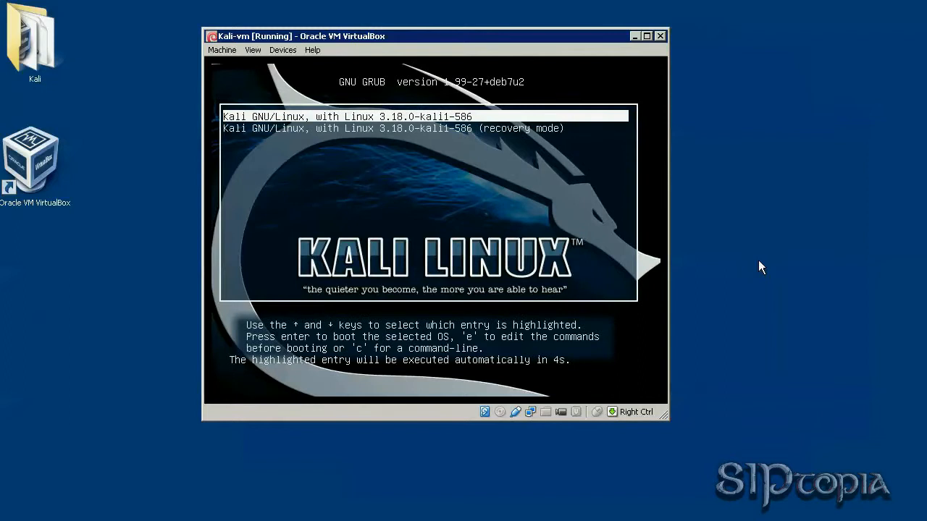
pyautogui.press('Return')
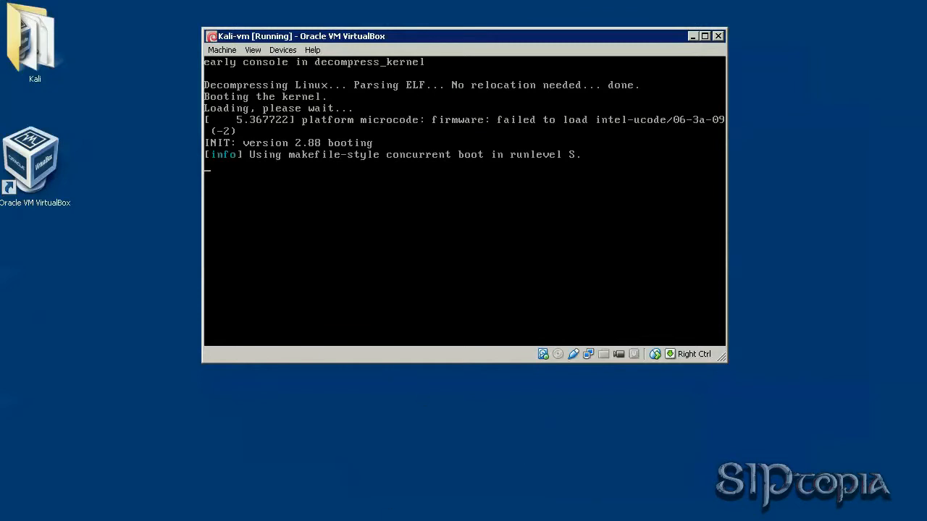
# Open the Kali sources.list Repositories and Install NVIDIA Drivers links in new tabs.
pyautogui.click(239, 520)
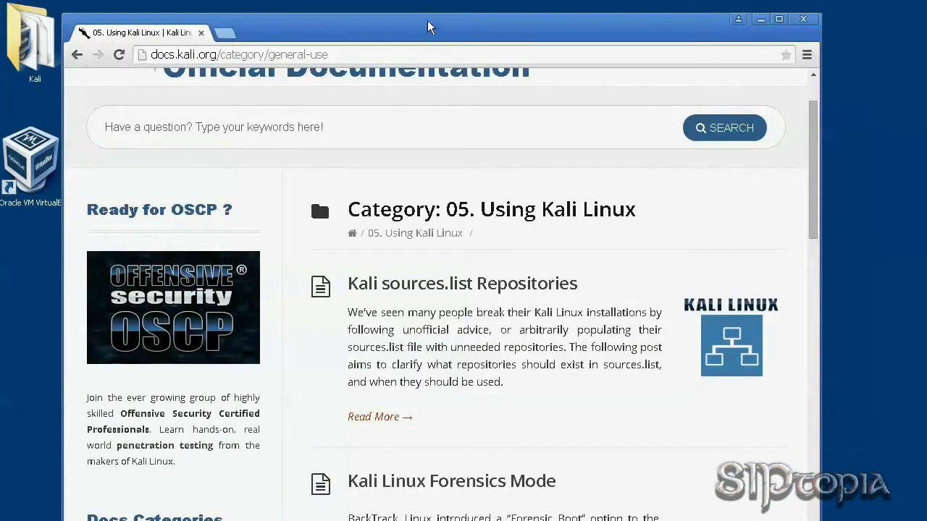
pyautogui.moveTo(428, 30); pyautogui.dragTo(429, 22)
pyautogui.moveTo(816, 179); pyautogui.dragTo(816, 199)
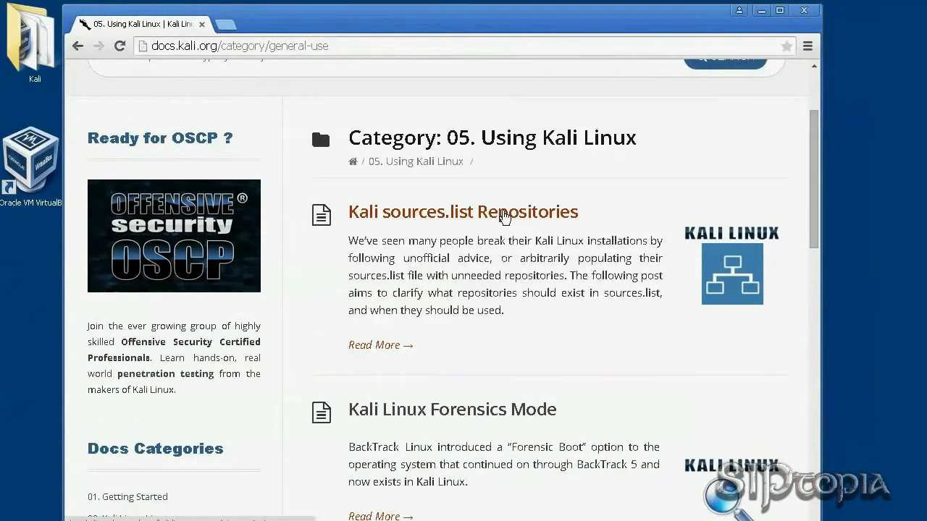
pyautogui.rightClick(504, 217)
pyautogui.click(532, 220)
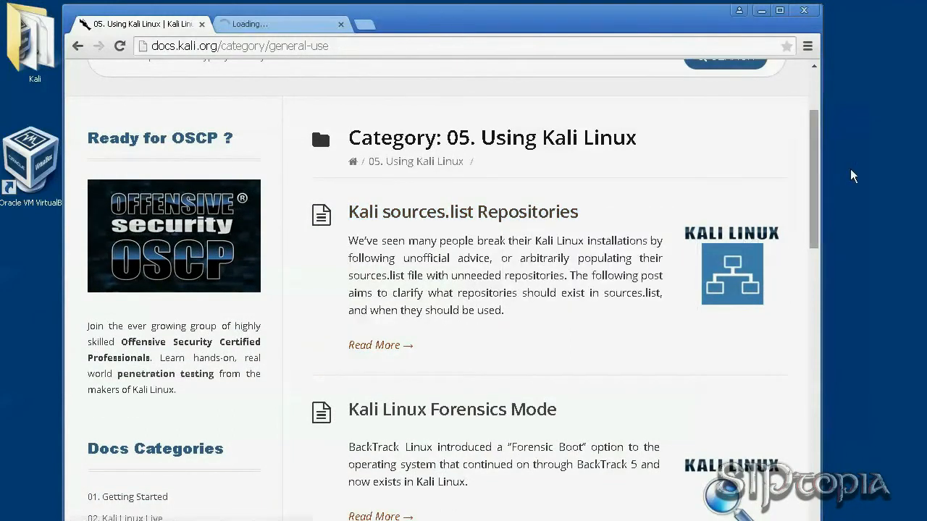
pyautogui.moveTo(813, 162); pyautogui.dragTo(808, 317)
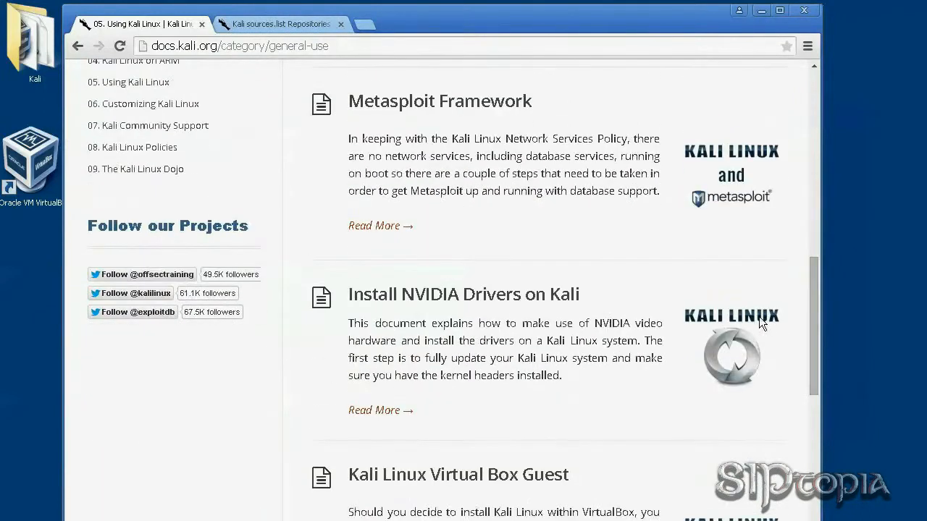
pyautogui.rightClick(498, 293)
pyautogui.click(511, 301)
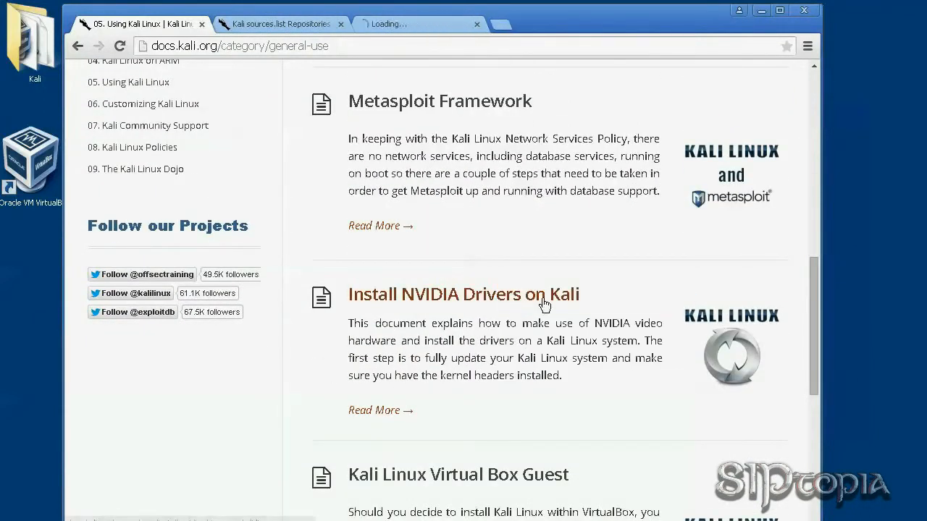
# Highlight 'Guest Addition tools', switch to the sources.list tab, and close the Using Kali Linux tab.
pyautogui.moveTo(815, 294); pyautogui.dragTo(825, 333)
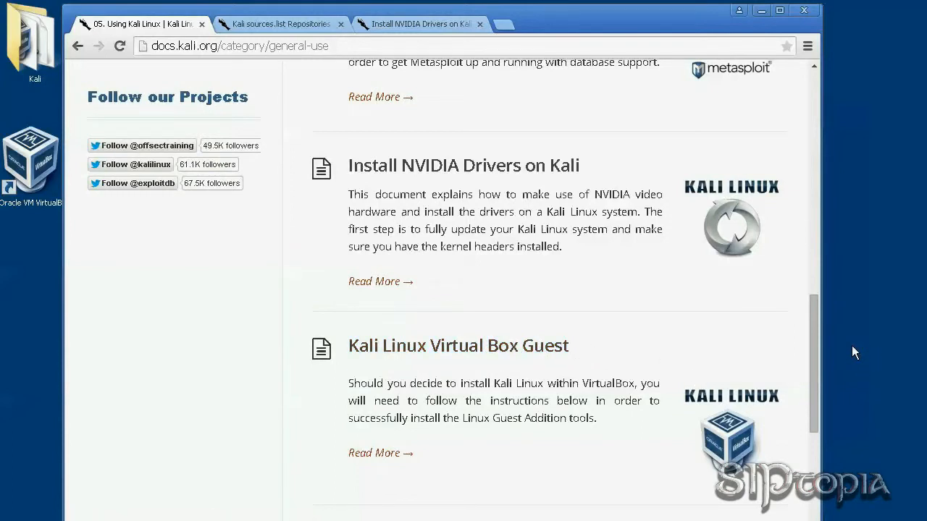
pyautogui.moveTo(814, 344); pyautogui.dragTo(814, 325)
pyautogui.moveTo(493, 488); pyautogui.dragTo(597, 488)
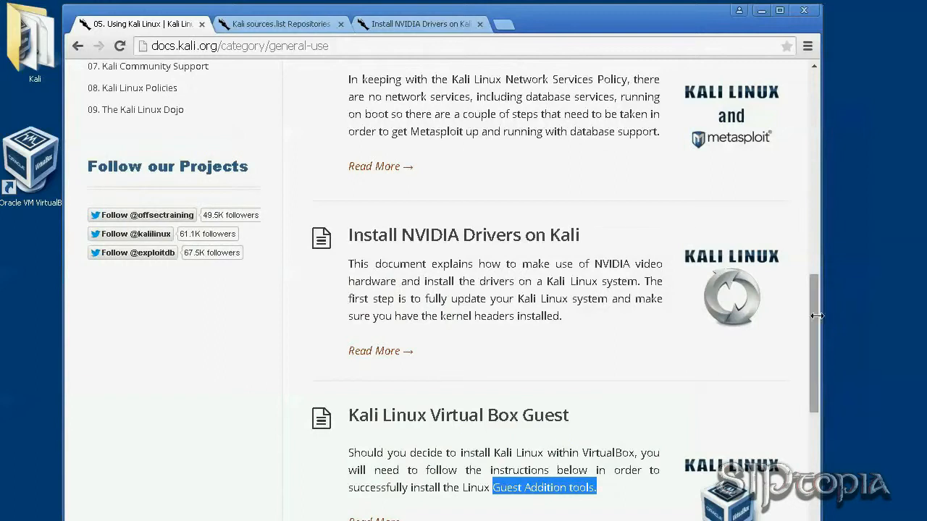
pyautogui.moveTo(813, 317); pyautogui.dragTo(814, 108)
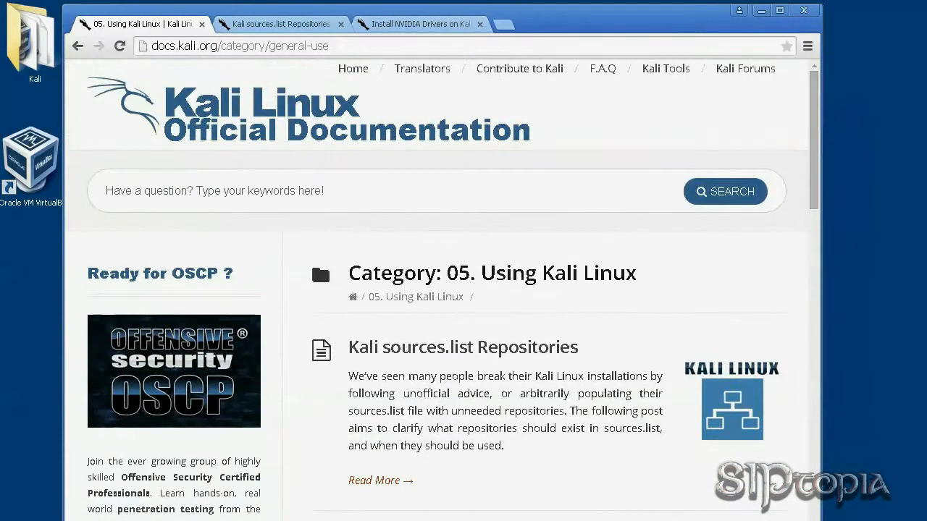
pyautogui.click(281, 24)
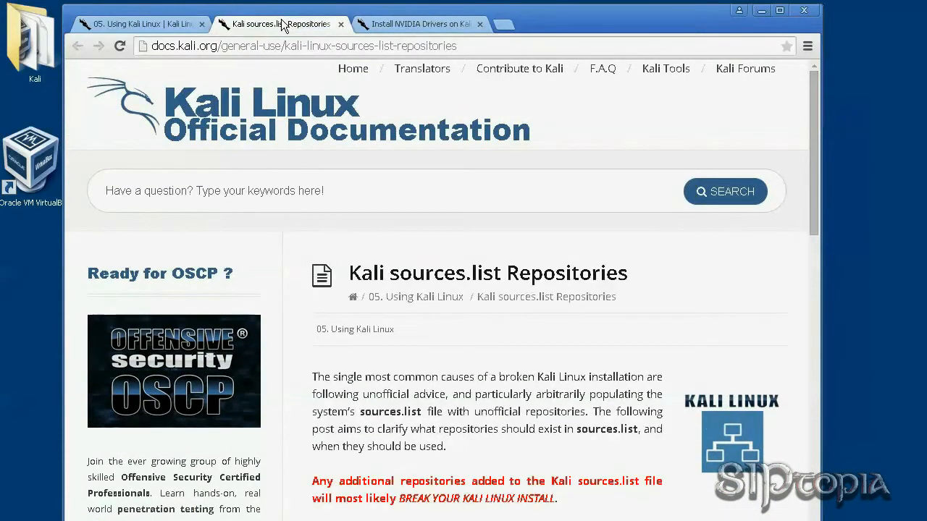
pyautogui.click(201, 25)
pyautogui.scroll(-1, 511, 380)
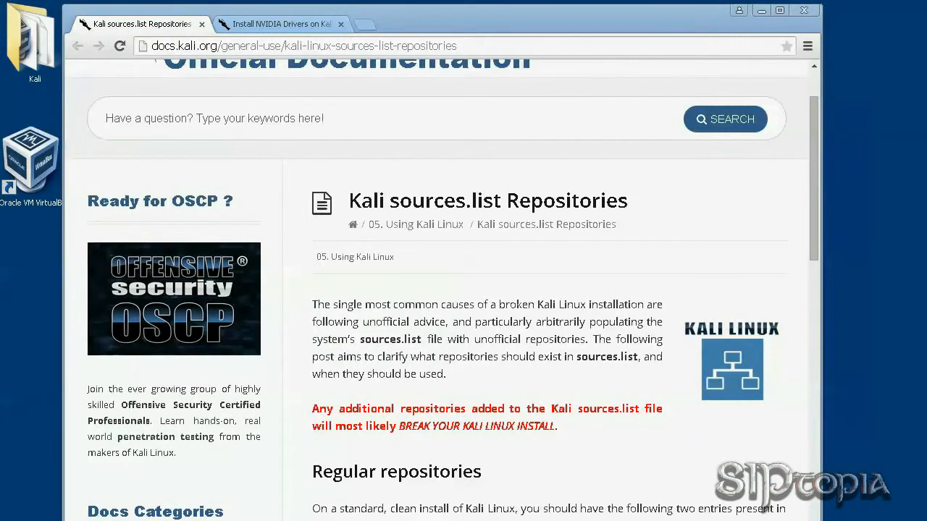
# Move the Kali-vm window to the top-left and the Chrome docs window to the right beside it.
pyautogui.click(761, 10)
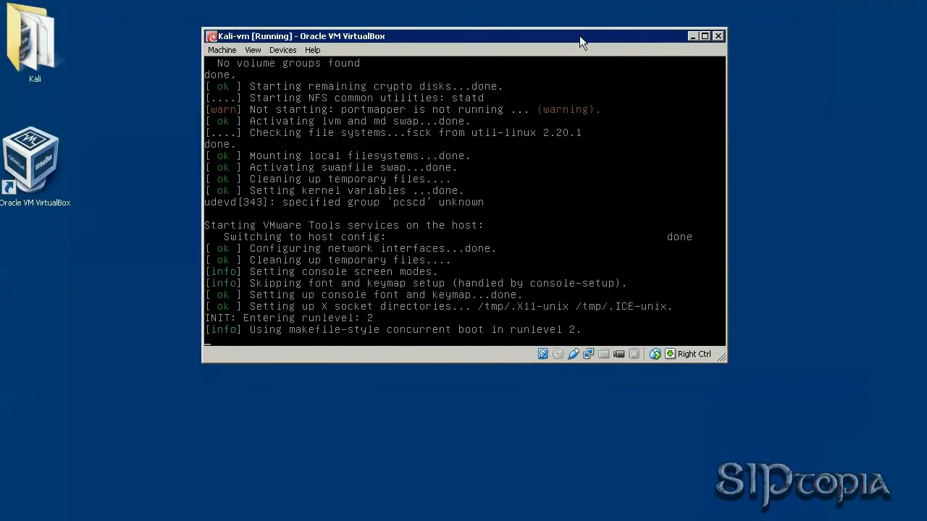
pyautogui.moveTo(580, 36); pyautogui.dragTo(383, 16)
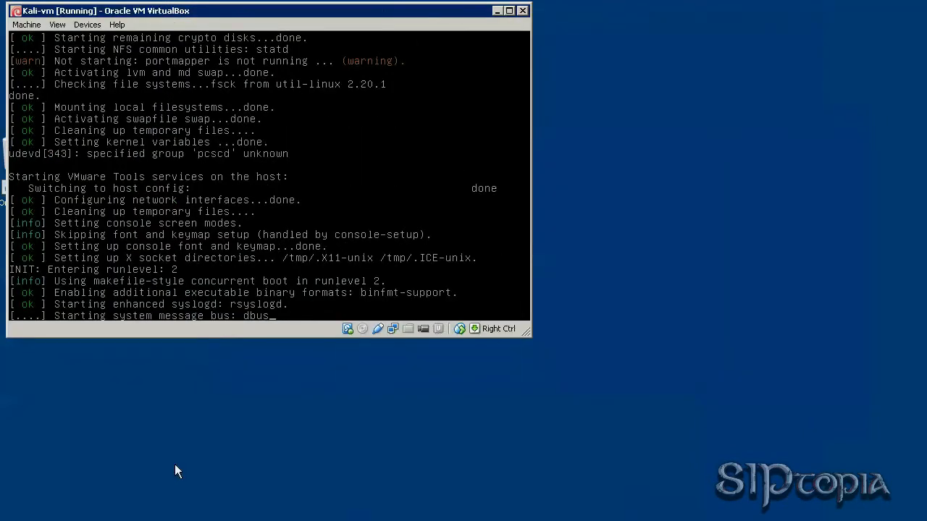
pyautogui.click(417, 520)
pyautogui.moveTo(571, 20); pyautogui.dragTo(659, 27)
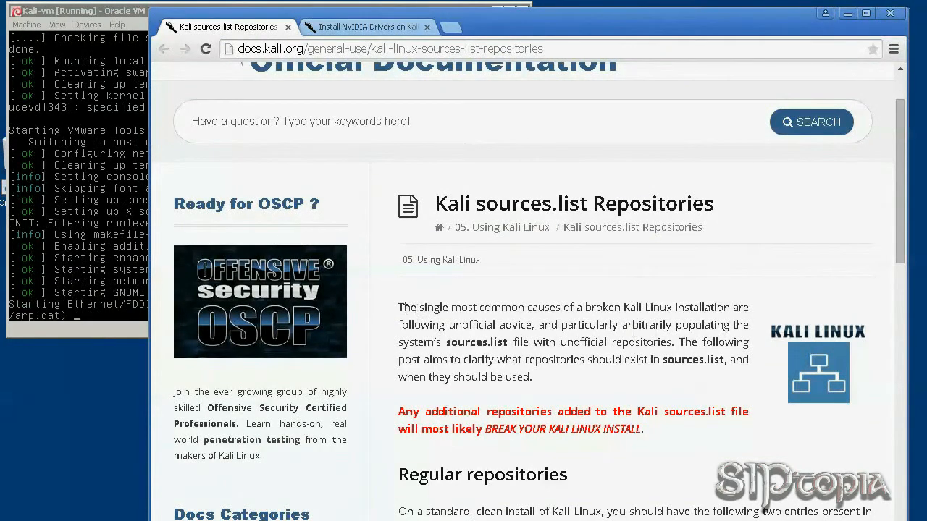
# Highlight the article's warning ('BREAK YOUR KALI LINUX INSTALL') and the /etc/apt/sources.list path, then bring Kali-vm forward.
pyautogui.moveTo(401, 305); pyautogui.dragTo(509, 339)
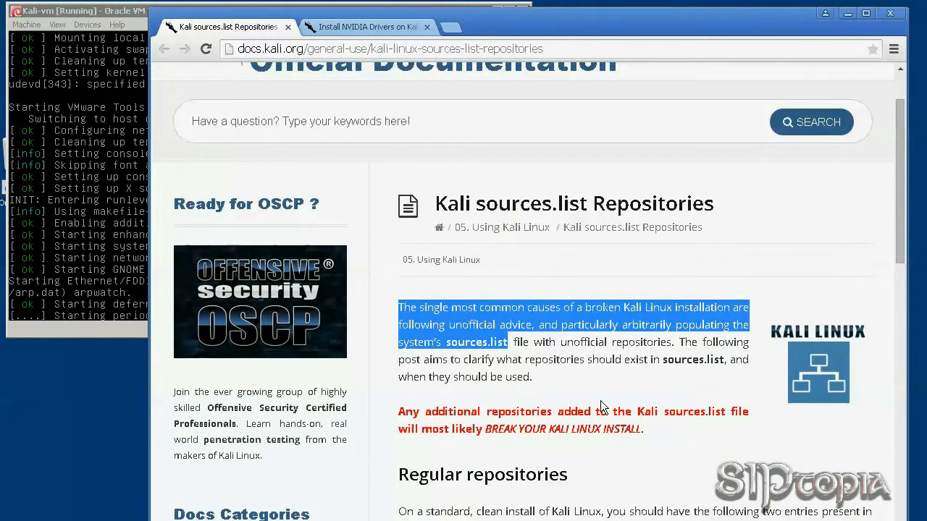
pyautogui.scroll(-3, 601, 401)
pyautogui.moveTo(399, 194); pyautogui.dragTo(654, 211)
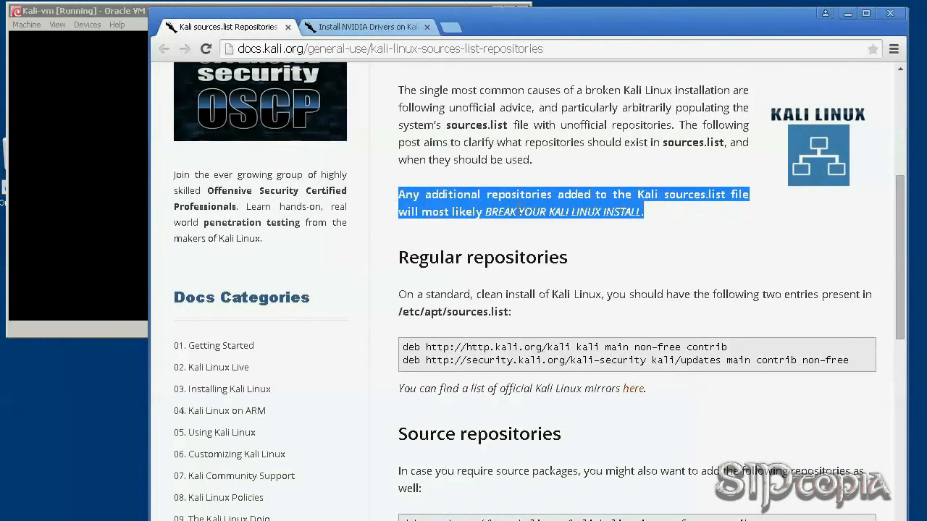
pyautogui.click(493, 226)
pyautogui.moveTo(488, 212); pyautogui.dragTo(645, 209)
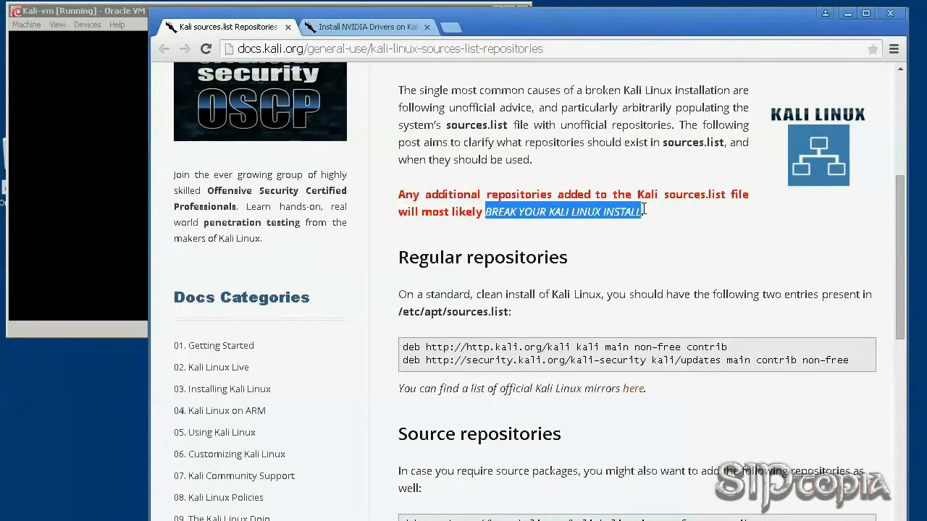
pyautogui.click(715, 236)
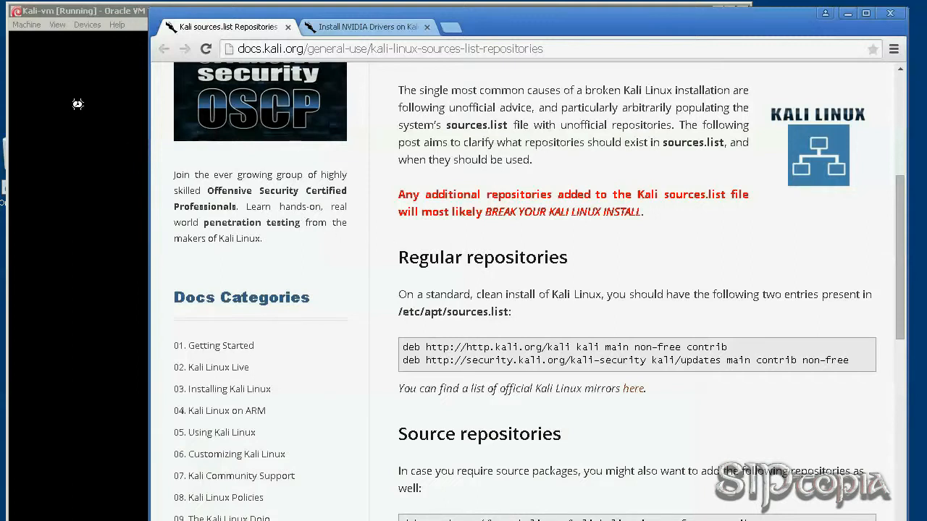
pyautogui.moveTo(400, 313); pyautogui.dragTo(510, 308)
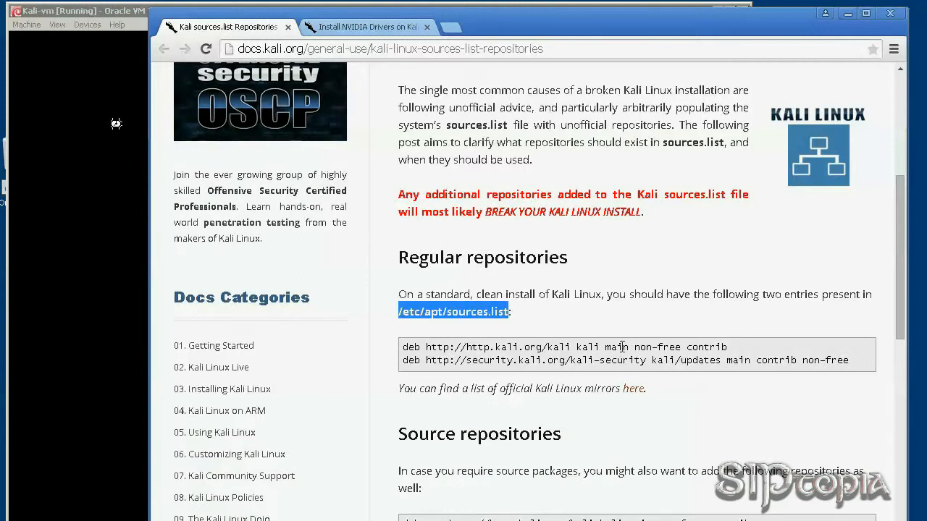
pyautogui.click(96, 205)
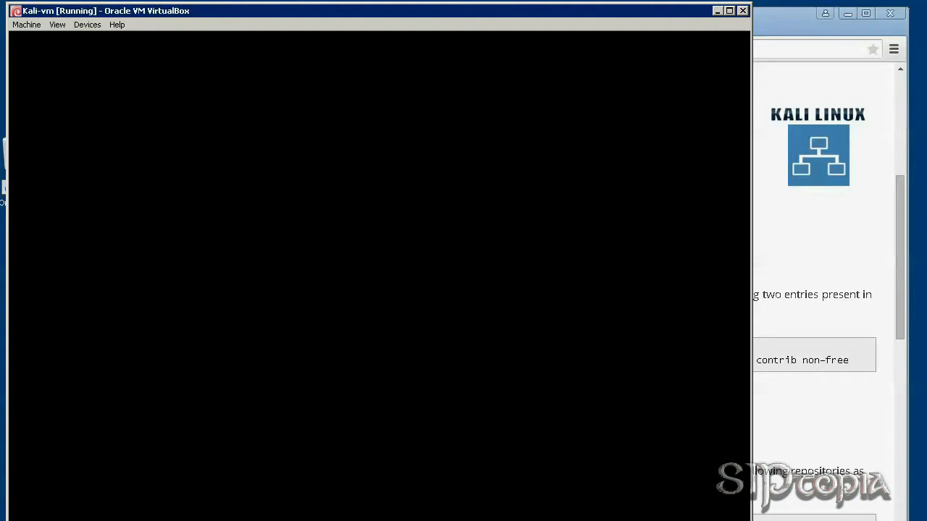
# Switch Kali-vm's display to Scaled Mode, shrink its window, and move it to the left edge.
pyautogui.moveTo(750, 516); pyautogui.dragTo(725, 515)
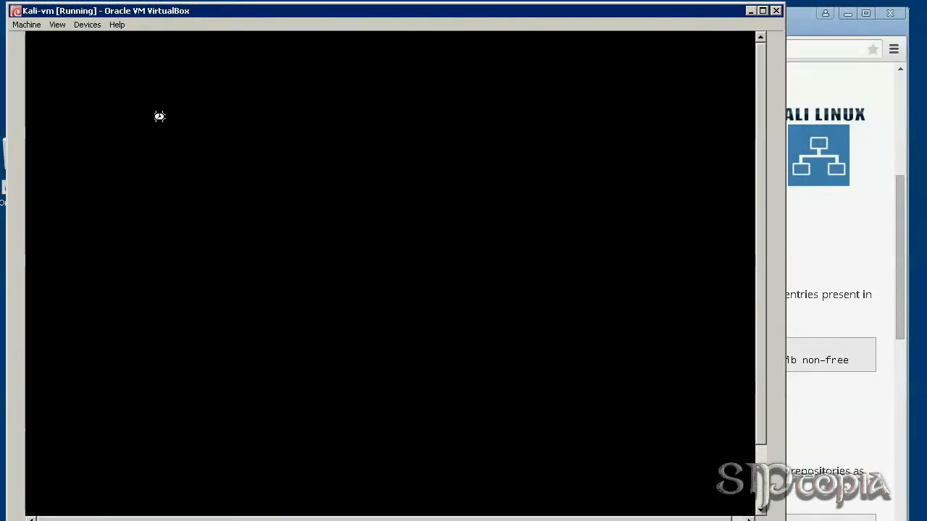
pyautogui.click(61, 26)
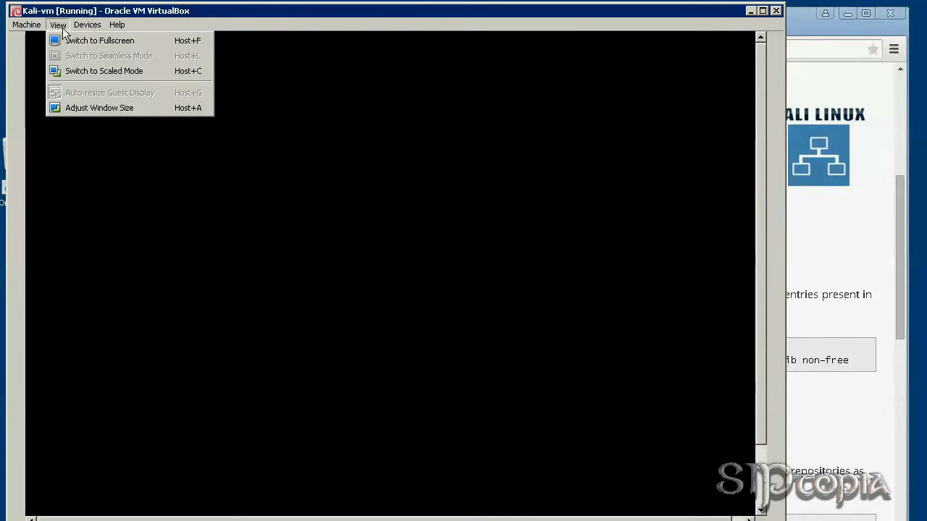
pyautogui.click(116, 72)
pyautogui.click(365, 341)
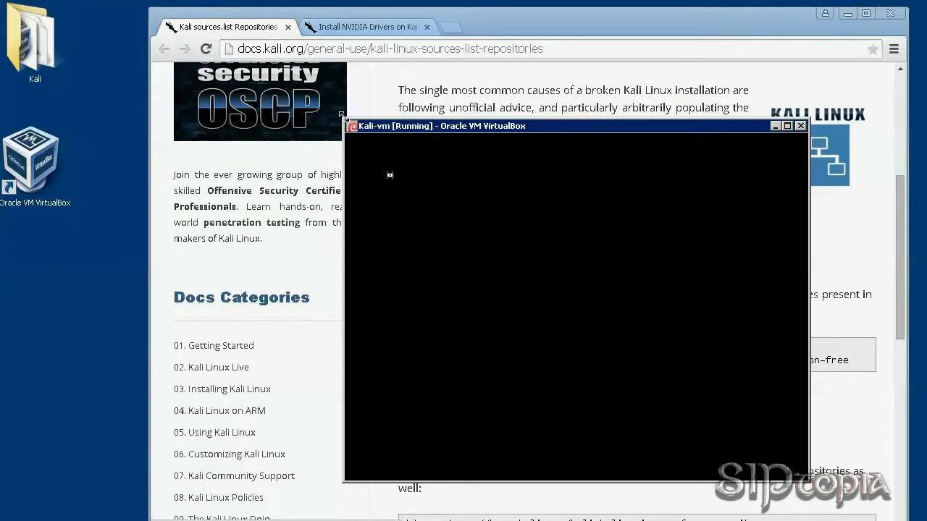
pyautogui.moveTo(342, 121); pyautogui.dragTo(168, 3)
pyautogui.moveTo(570, 10); pyautogui.dragTo(406, 13)
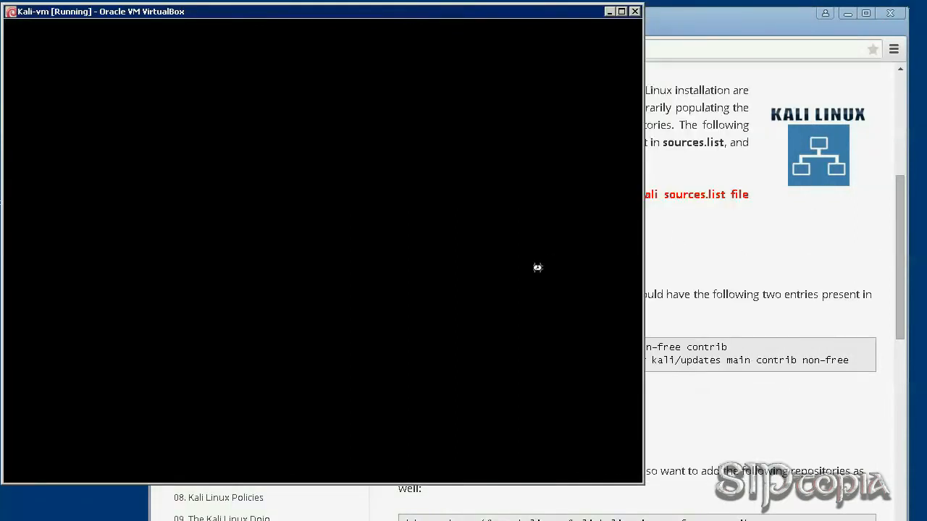
pyautogui.click(903, 281)
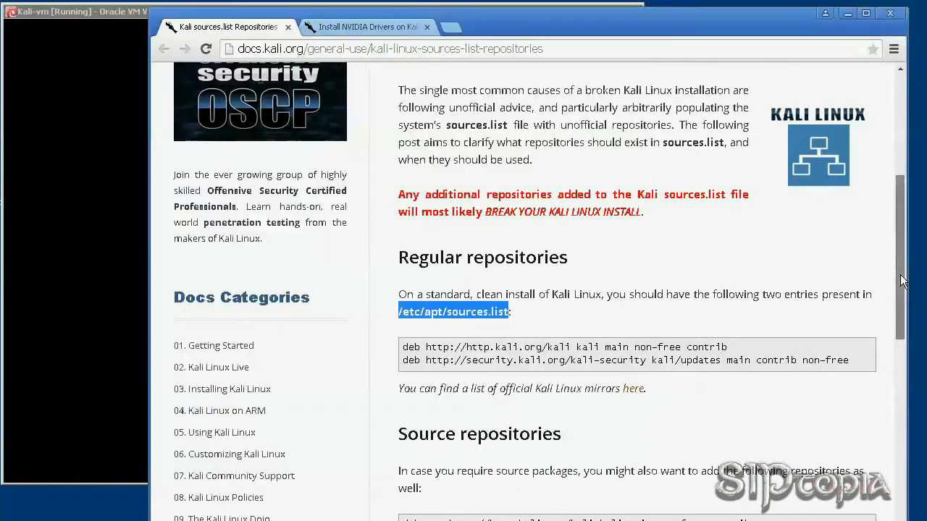
# Highlight 'Any additional repositories' in the warning, then switch to the Install NVIDIA Drivers on Kali tab.
pyautogui.moveTo(903, 280); pyautogui.dragTo(915, 238)
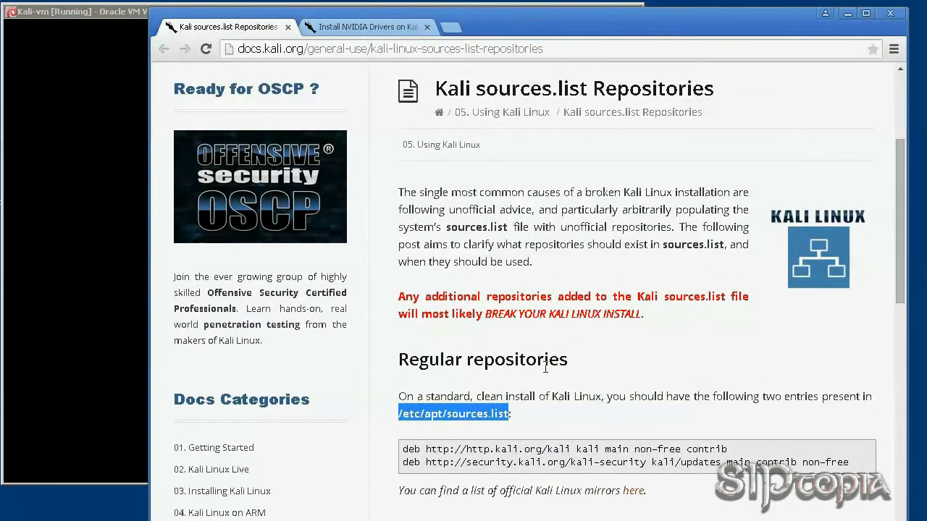
pyautogui.moveTo(397, 296); pyautogui.dragTo(553, 296)
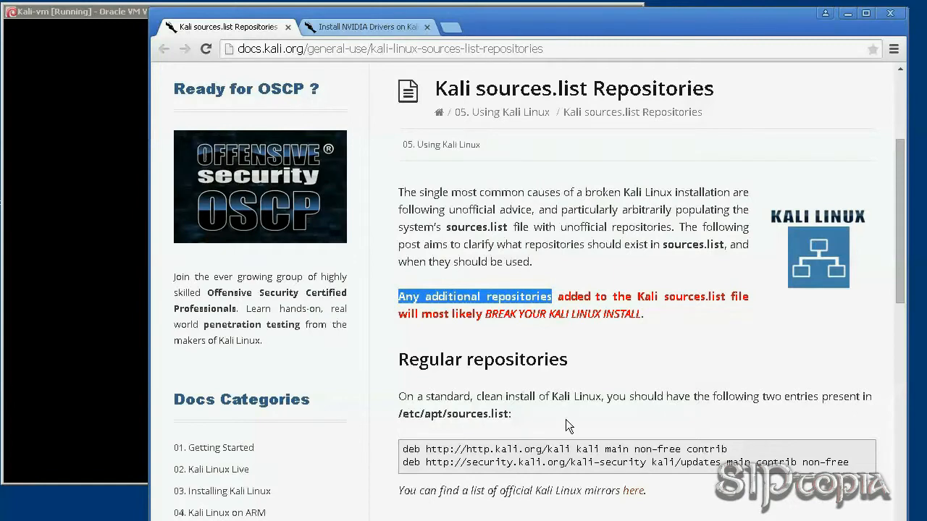
pyautogui.scroll(-3, 566, 420)
pyautogui.scroll(4, 566, 419)
pyautogui.scroll(-1, 566, 419)
pyautogui.click(356, 26)
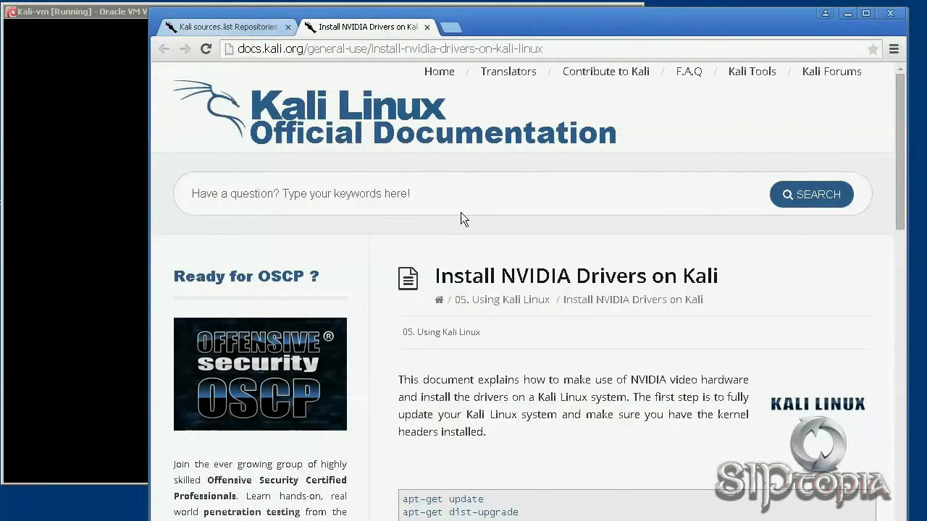
# Highlight 'NVIDIA video hardware', the title, and the apt-get update and apt-get dist-upgrade lines.
pyautogui.scroll(-1, 528, 344)
pyautogui.scroll(-2, 528, 344)
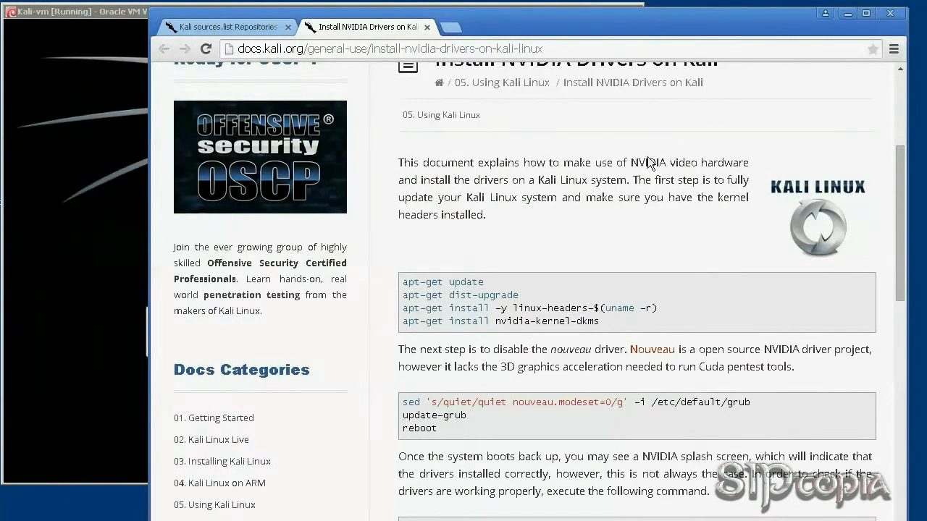
pyautogui.moveTo(631, 163); pyautogui.dragTo(750, 164)
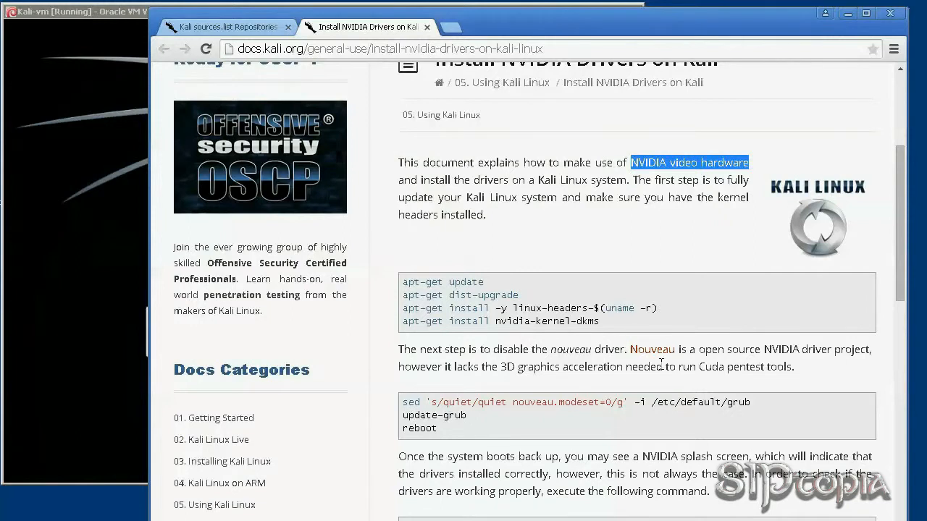
pyautogui.scroll(-2, 641, 385)
pyautogui.scroll(-1, 642, 385)
pyautogui.scroll(4, 642, 385)
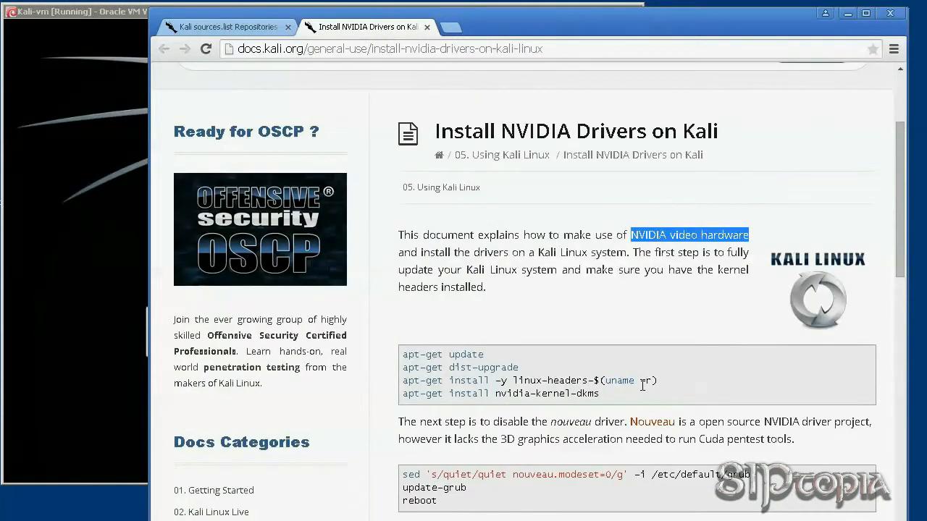
pyautogui.moveTo(501, 132); pyautogui.dragTo(569, 132)
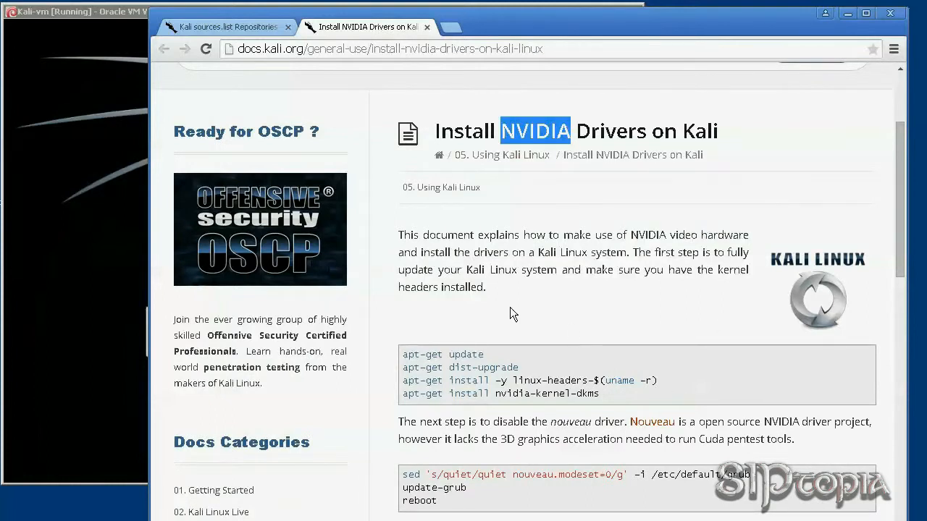
pyautogui.moveTo(403, 354); pyautogui.dragTo(519, 367)
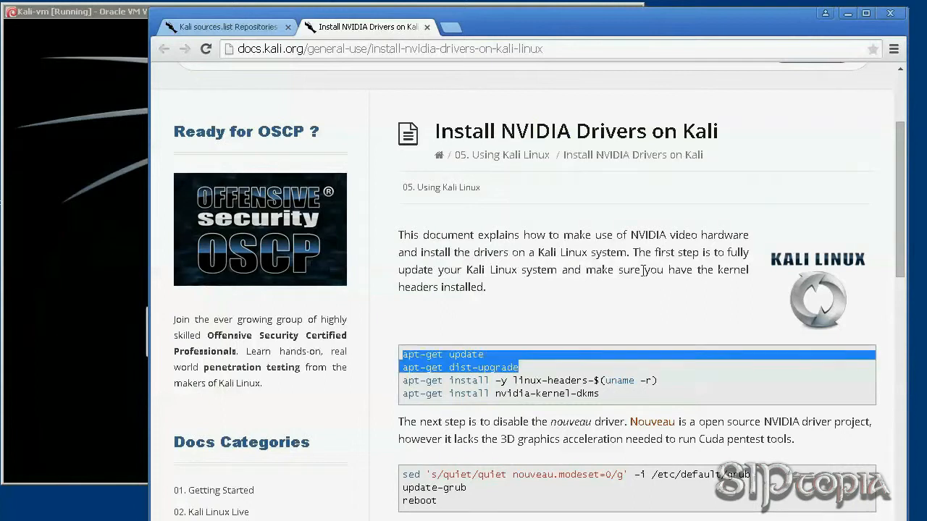
pyautogui.moveTo(632, 252); pyautogui.dragTo(642, 287)
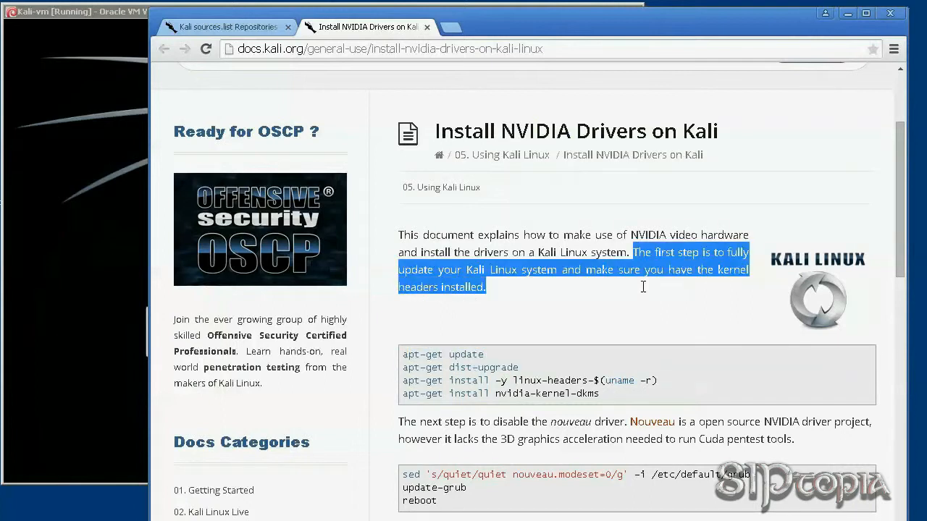
pyautogui.moveTo(524, 369); pyautogui.dragTo(404, 354)
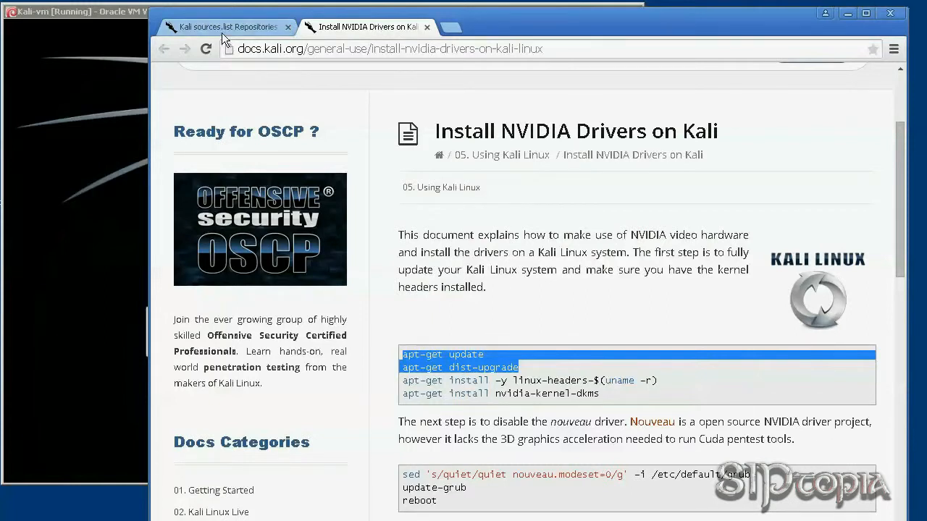
# Log in to the Kali greeter as root with the account password and reach the desktop.
pyautogui.click(847, 13)
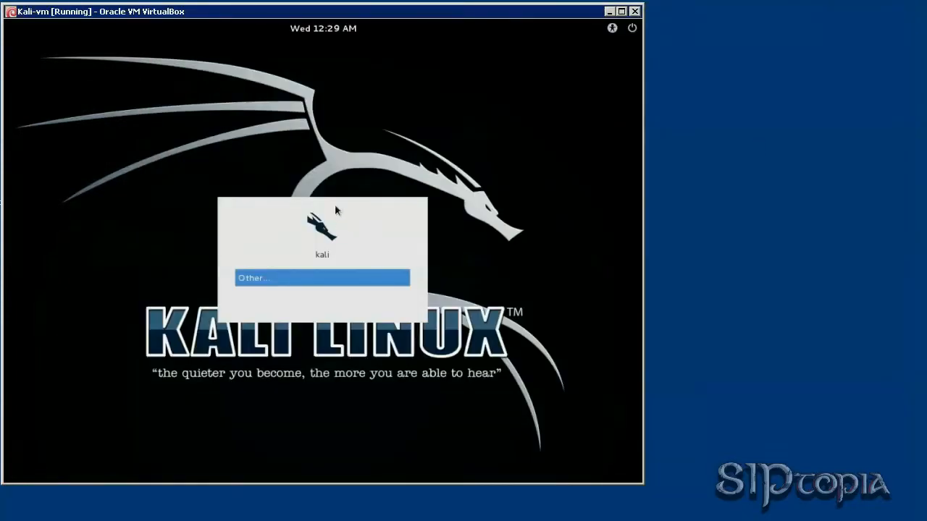
pyautogui.press('Return')
pyautogui.write('root')
pyautogui.press('Return')
pyautogui.write('toor')
pyautogui.press('Return')
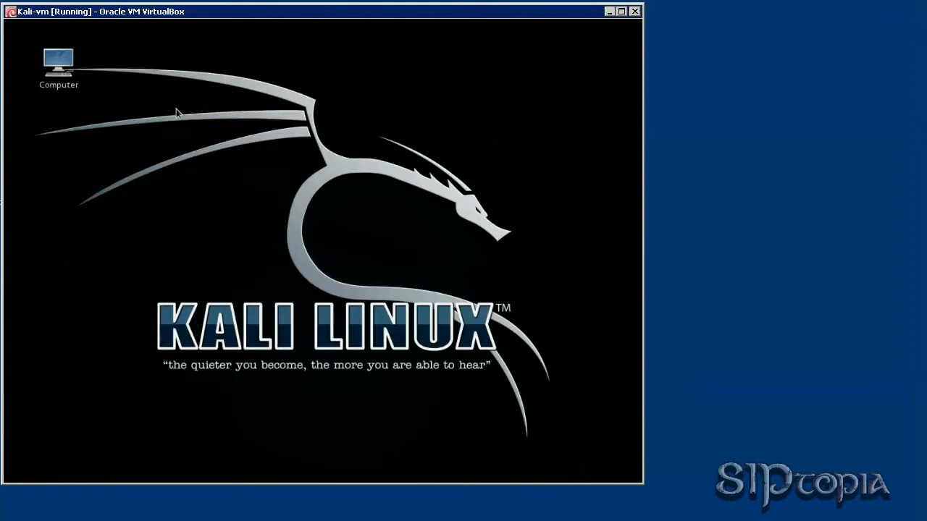
pyautogui.rightClick(246, 196)
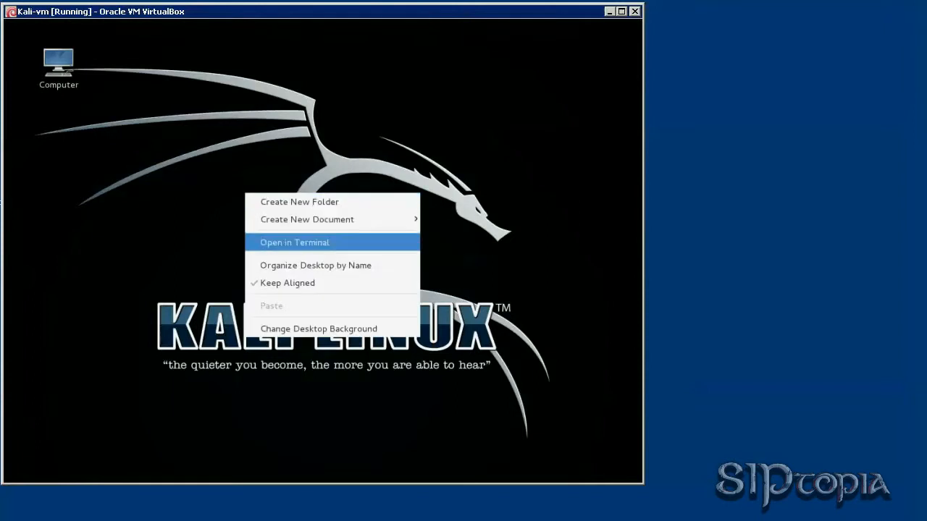
# Open a terminal in the Desktop folder and give its Default profile a solid color background.
pyautogui.click(306, 244)
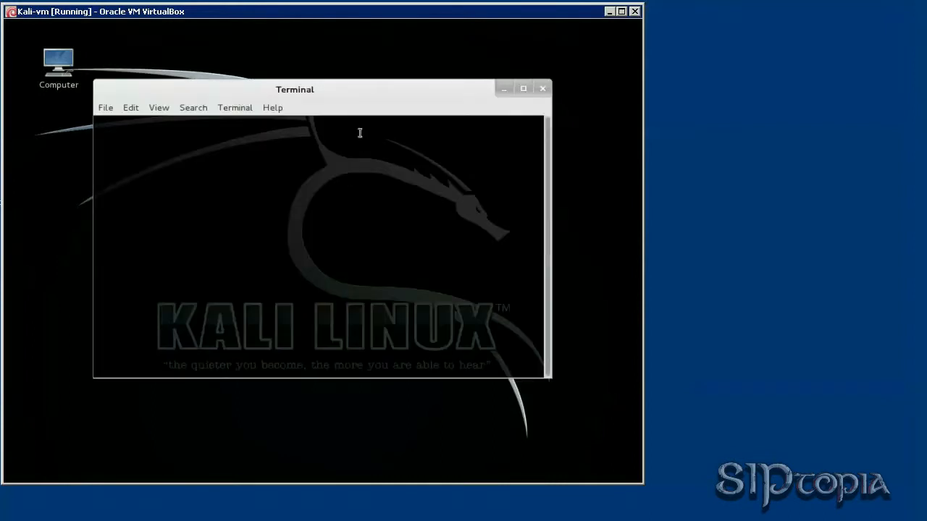
pyautogui.moveTo(343, 92); pyautogui.dragTo(348, 107)
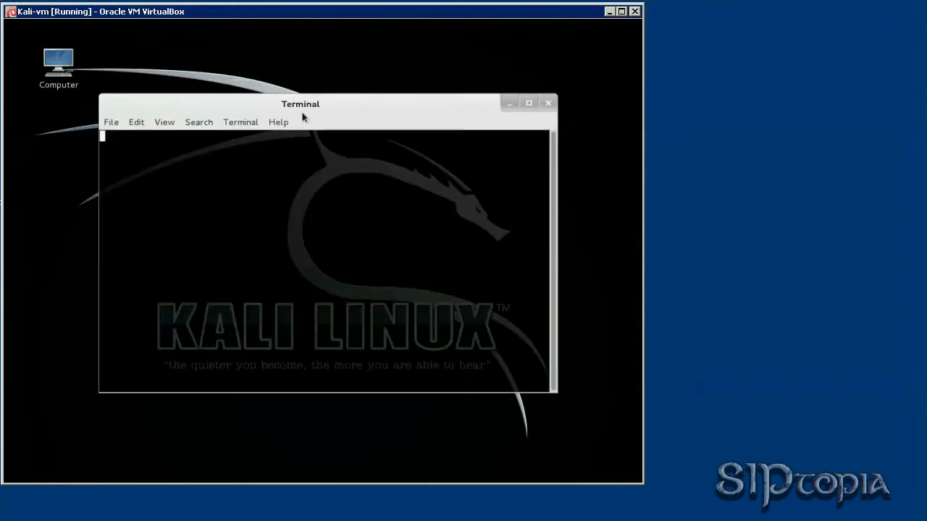
pyautogui.click(139, 123)
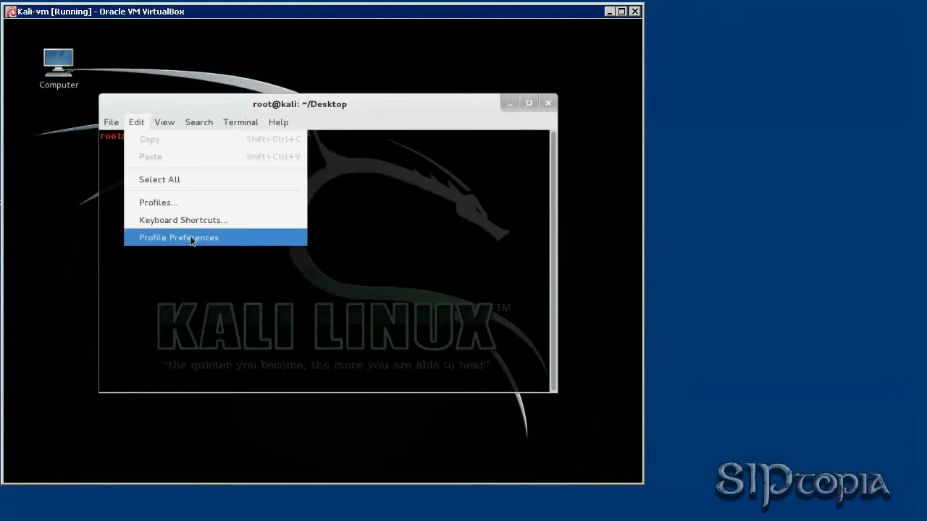
pyautogui.click(279, 240)
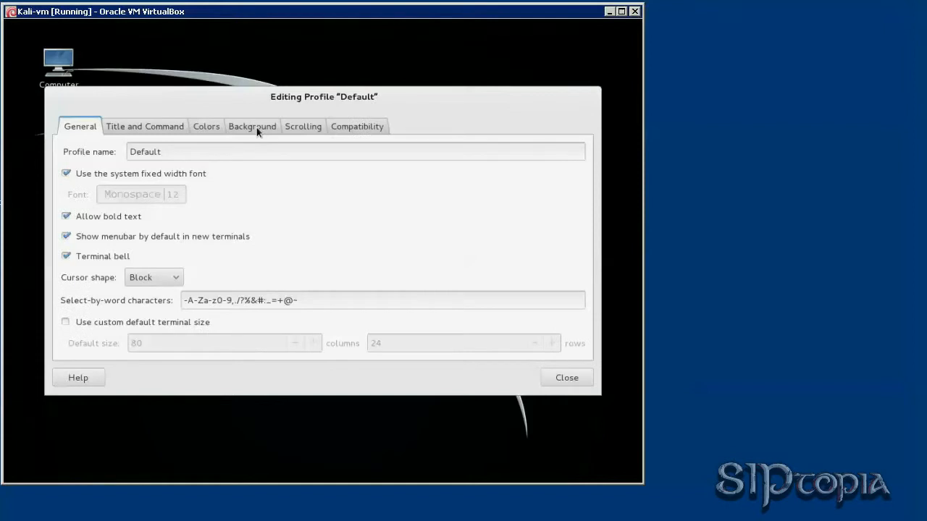
pyautogui.click(246, 127)
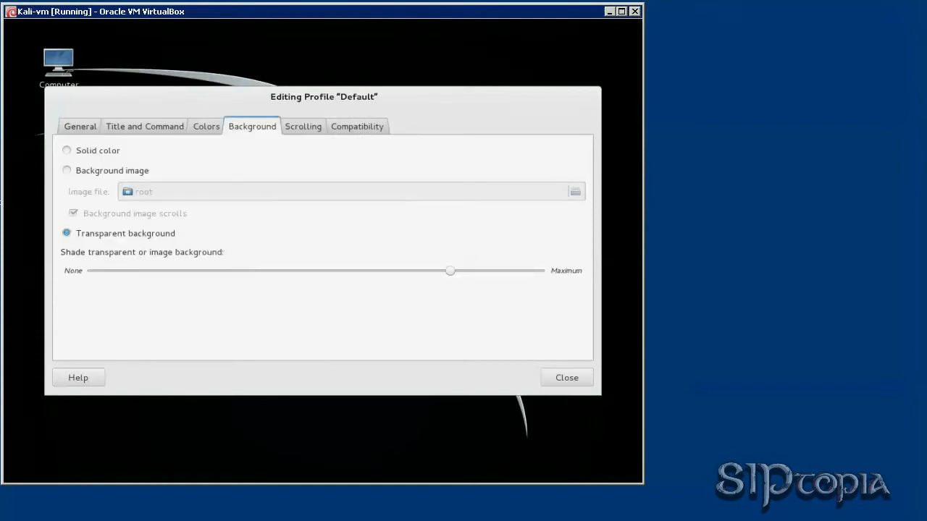
pyautogui.click(67, 150)
pyautogui.click(567, 377)
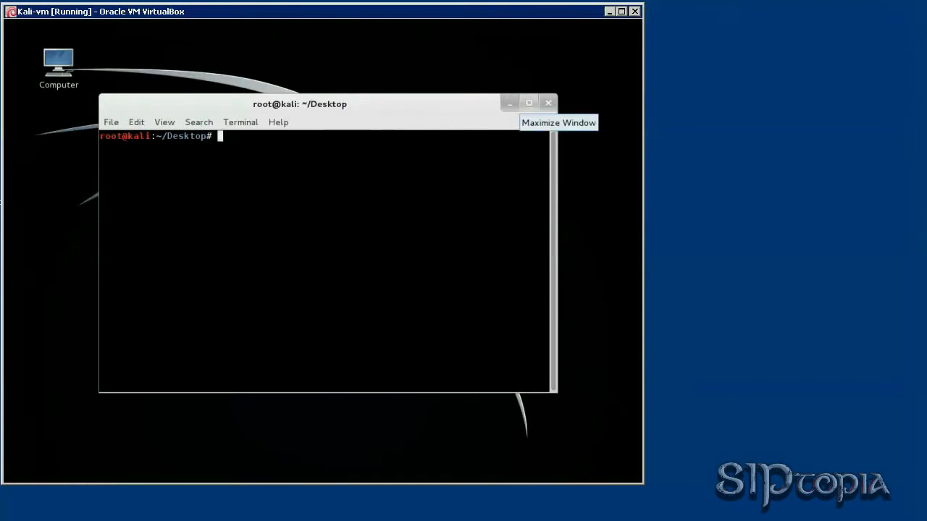
# Maximize the Kali terminal and copy 'apt-get update' from the NVIDIA drivers docs page.
pyautogui.moveTo(434, 104); pyautogui.dragTo(478, 132)
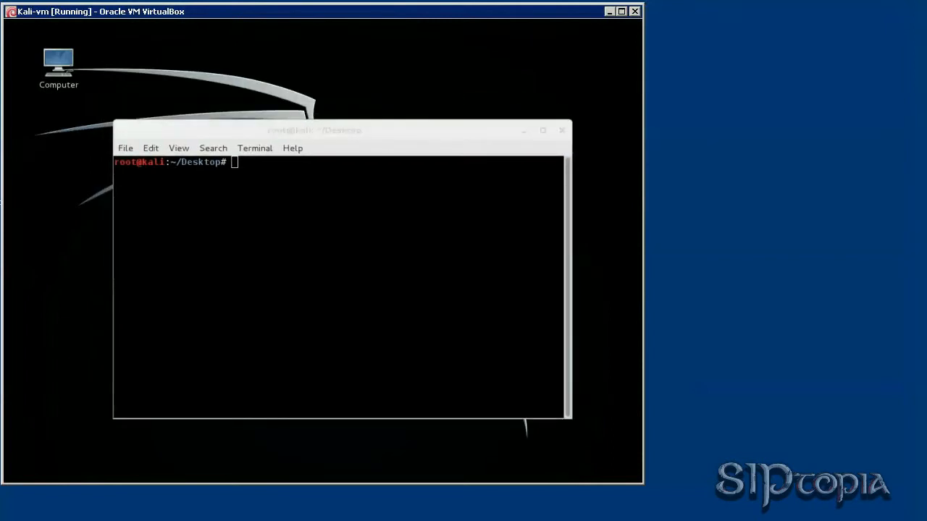
pyautogui.click(543, 130)
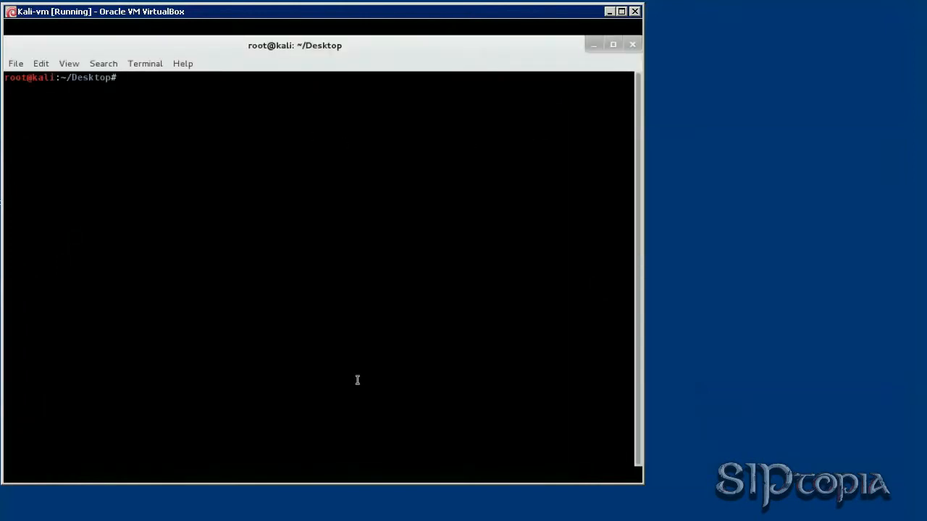
pyautogui.hotkey('alt', 'Tab')
pyautogui.click(488, 354)
pyautogui.moveTo(489, 354); pyautogui.dragTo(417, 354)
pyautogui.rightClick(417, 357)
pyautogui.click(435, 366)
# Look for a paste option in the terminal, then go back to the docs page.
pyautogui.click(87, 153)
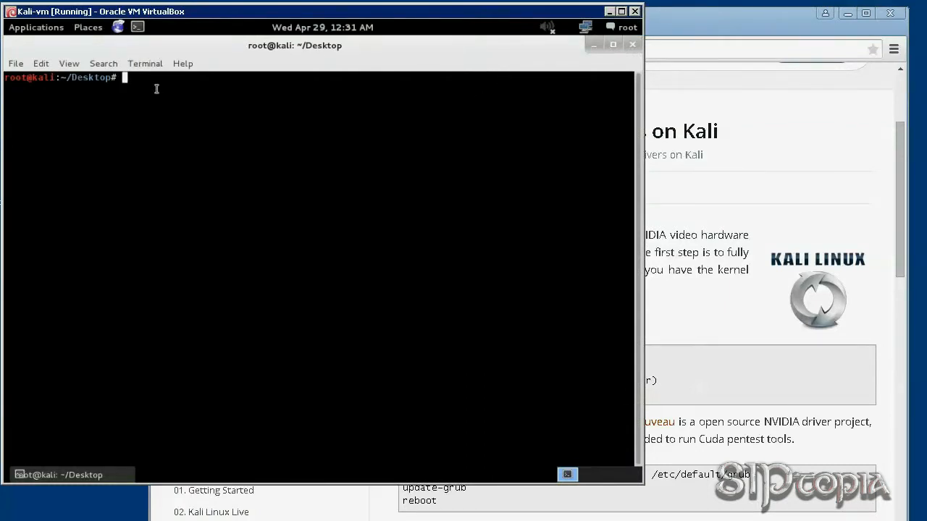
pyautogui.rightClick(213, 113)
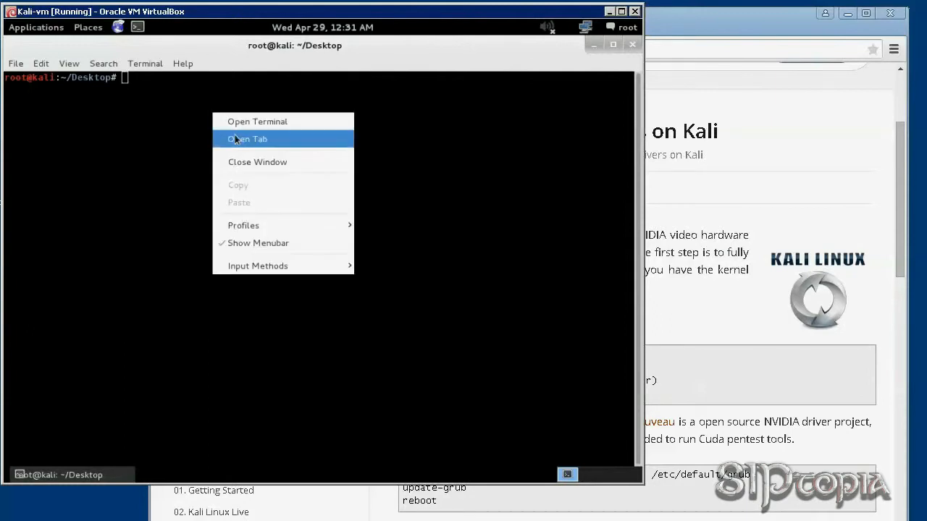
pyautogui.click(166, 171)
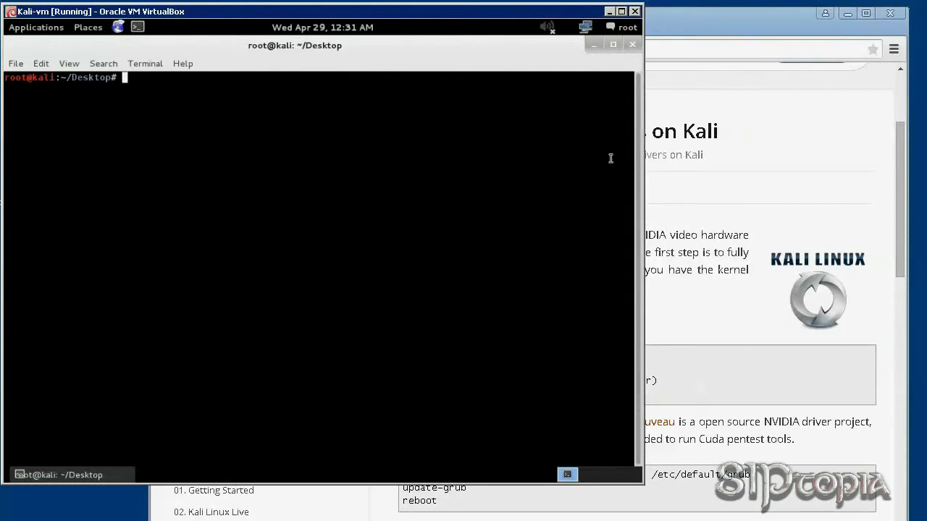
pyautogui.click(705, 28)
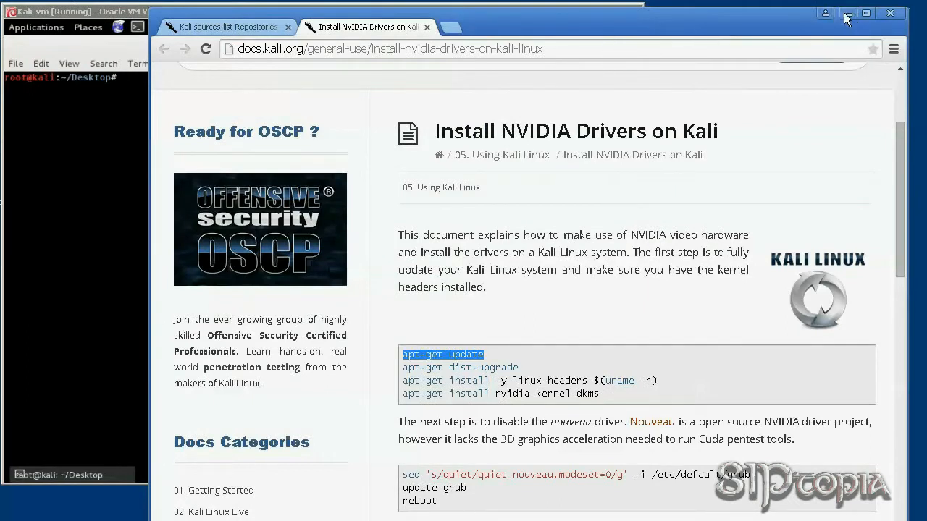
# Enter 'apt-get update && apt-get dist-upgrade' at the terminal prompt, removing the stray 'install'.
pyautogui.click(92, 158)
pyautogui.write('apt')
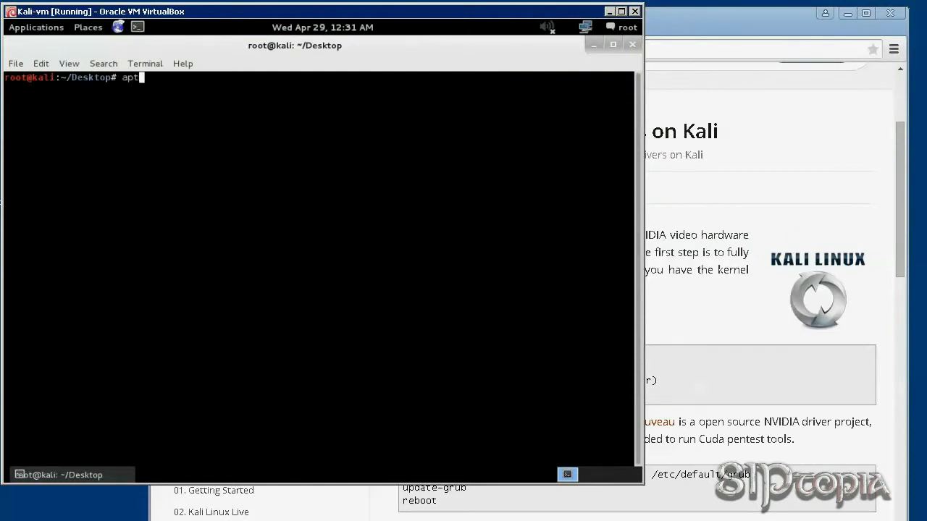
pyautogui.write('-get update &&')
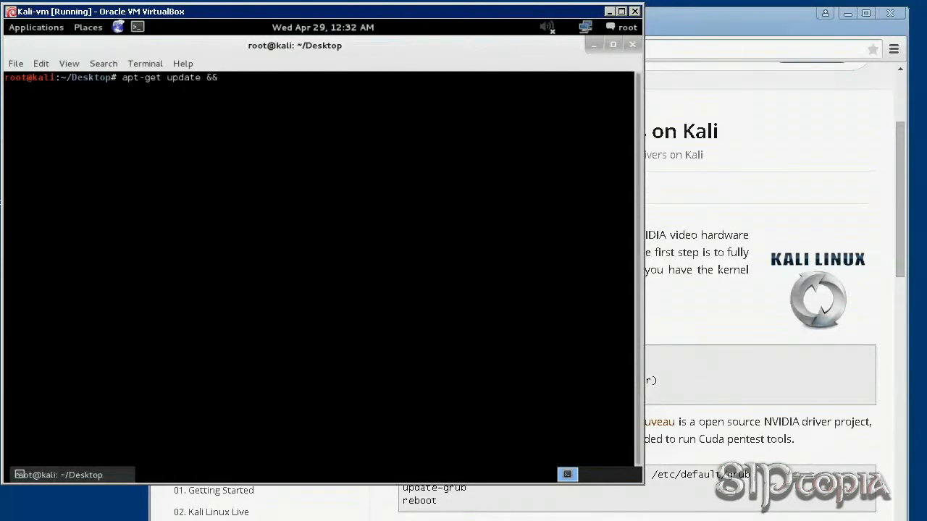
pyautogui.write(' apt-get ')
pyautogui.write('install dist')
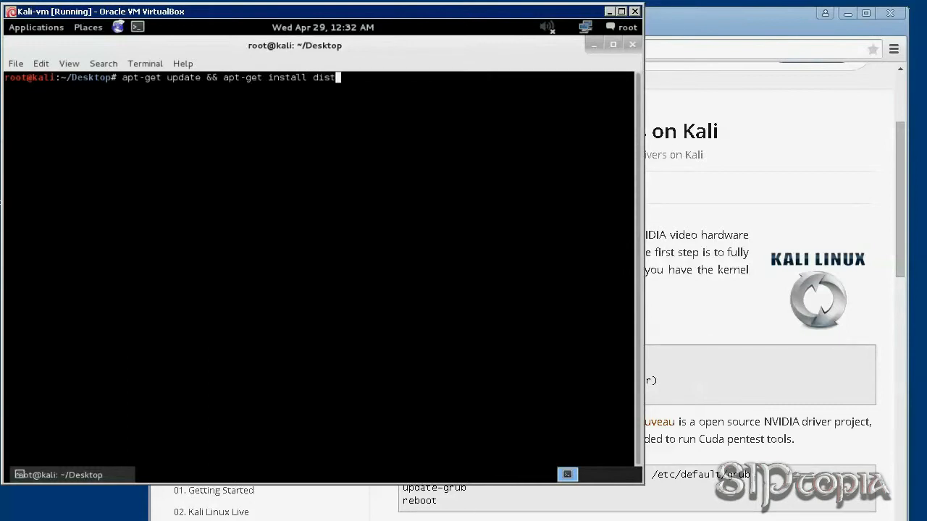
pyautogui.write('-upgrade')
pyautogui.click(745, 29)
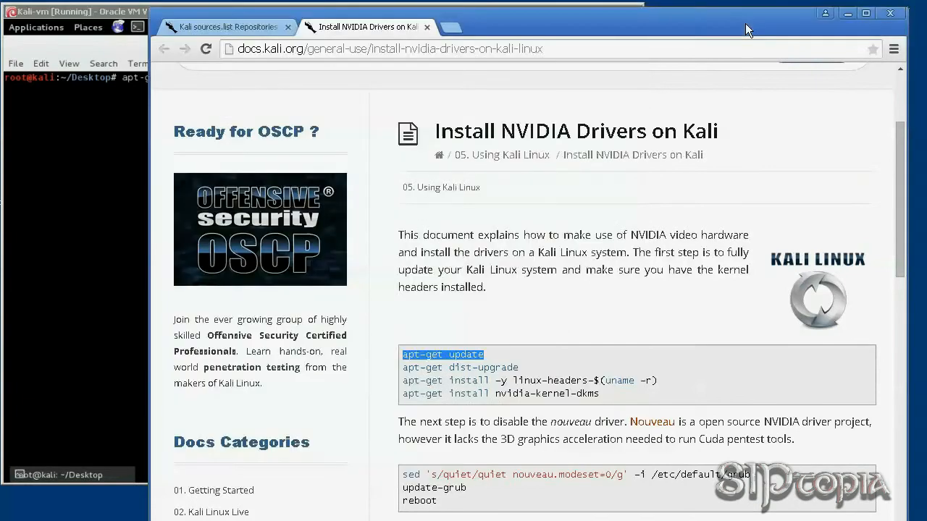
pyautogui.click(99, 172)
pyautogui.press('Left')
pyautogui.press('Left')
pyautogui.press('Left')
pyautogui.press('Left')
pyautogui.press('Left')
pyautogui.press('Left')
pyautogui.press('Left')
pyautogui.press('Left')
pyautogui.press('Left')
pyautogui.press('Left')
pyautogui.press('Left')
pyautogui.press('Left')
pyautogui.press('BackSpace')
pyautogui.press('BackSpace')
pyautogui.press('BackSpace')
pyautogui.press('BackSpace')
pyautogui.press('BackSpace')
pyautogui.press('BackSpace')
pyautogui.press('BackSpace')
pyautogui.press('BackSpace')
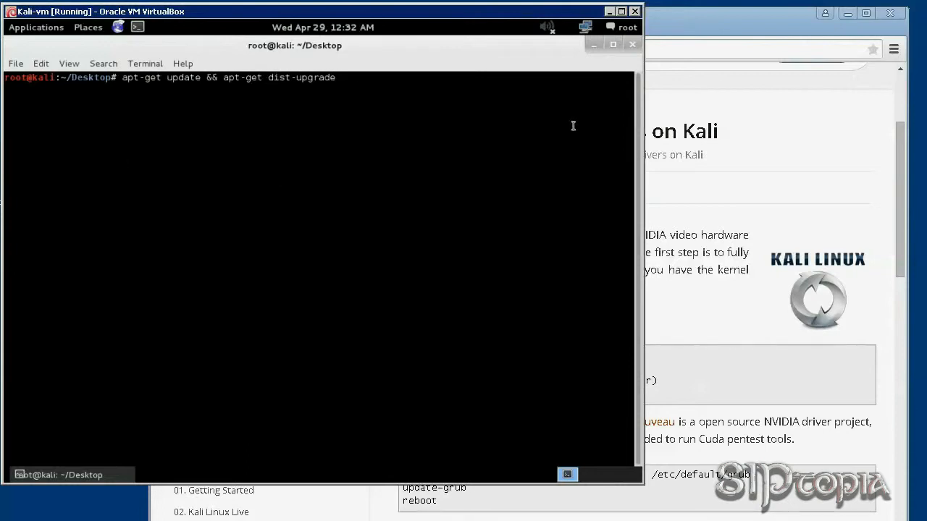
pyautogui.click(740, 32)
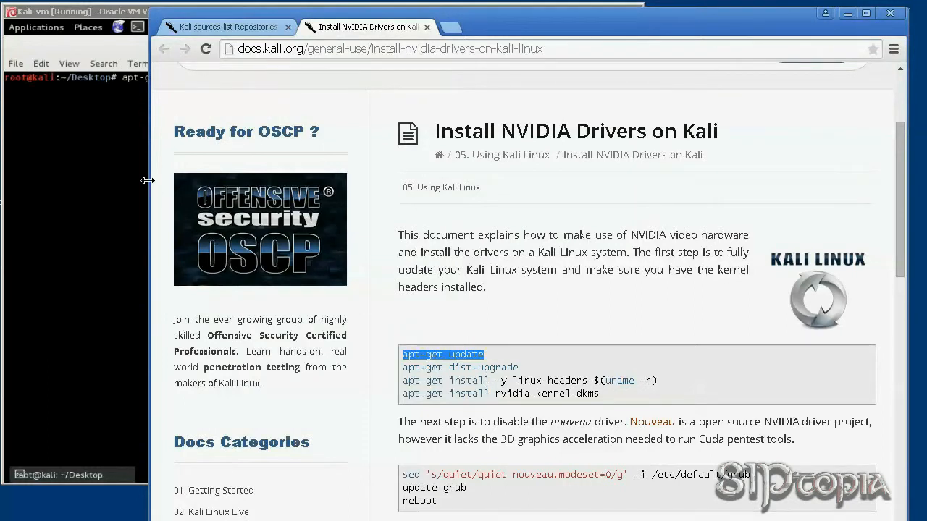
pyautogui.click(100, 144)
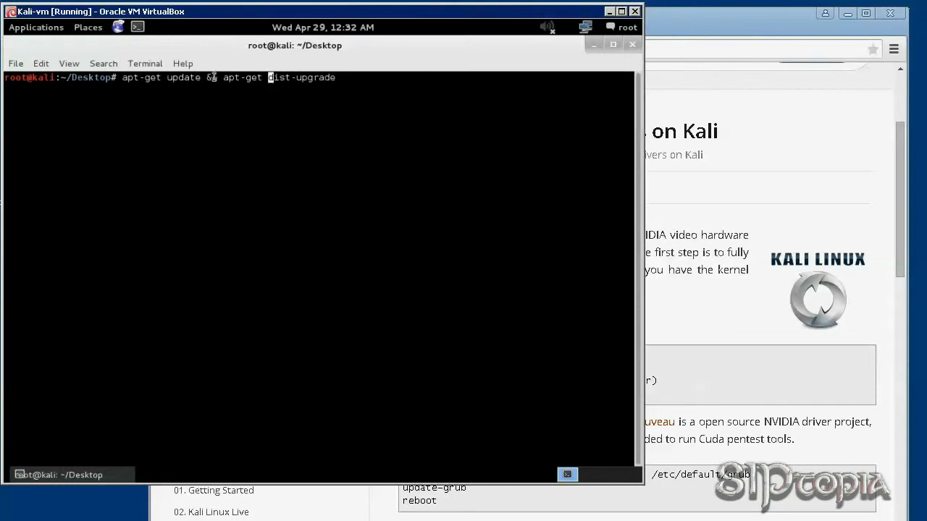
# Launch the Leafpad text editor from the Kali applications menu.
pyautogui.click(47, 30)
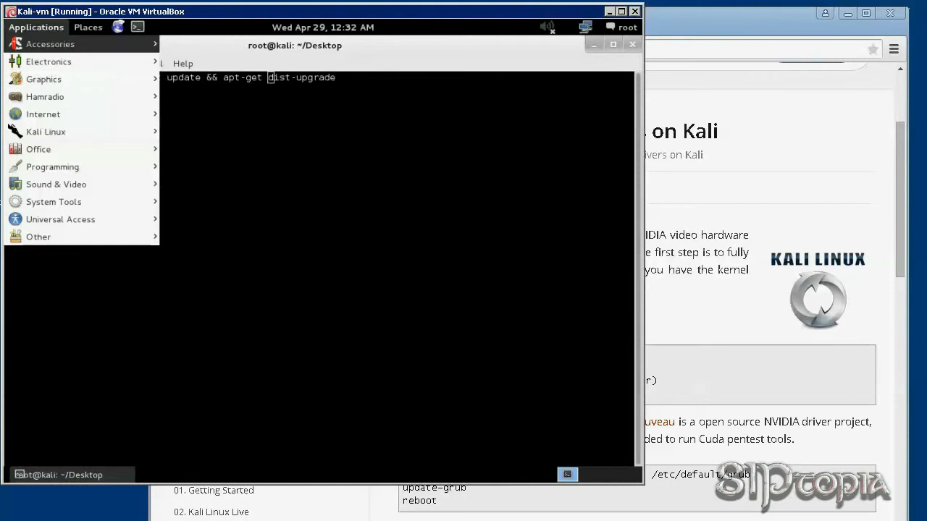
pyautogui.moveTo(91, 48)
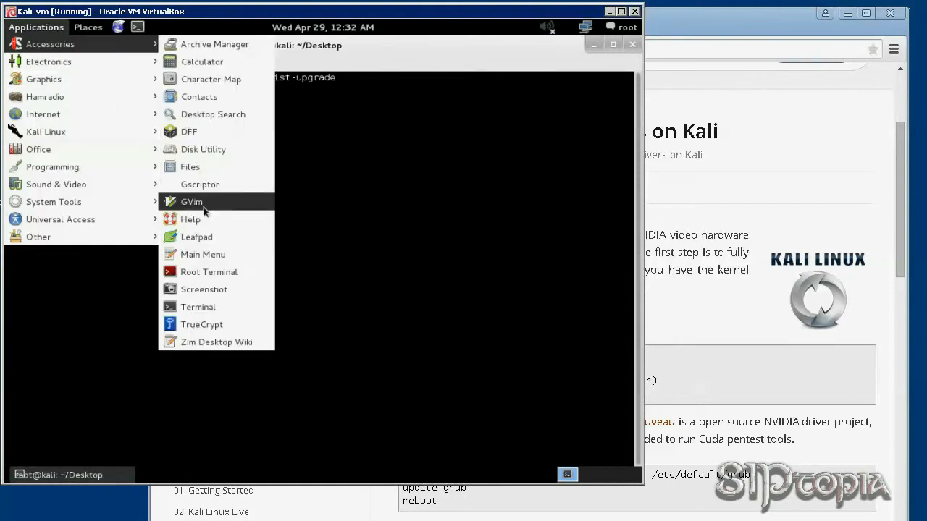
pyautogui.click(201, 237)
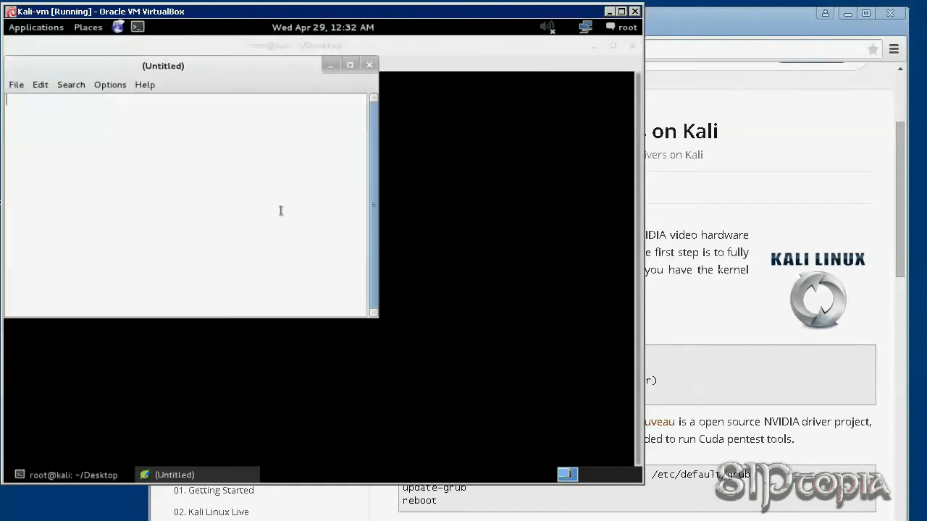
# Open /etc/apt/sources.list in Leafpad to review the repositories, then close it.
pyautogui.click(18, 85)
pyautogui.click(34, 121)
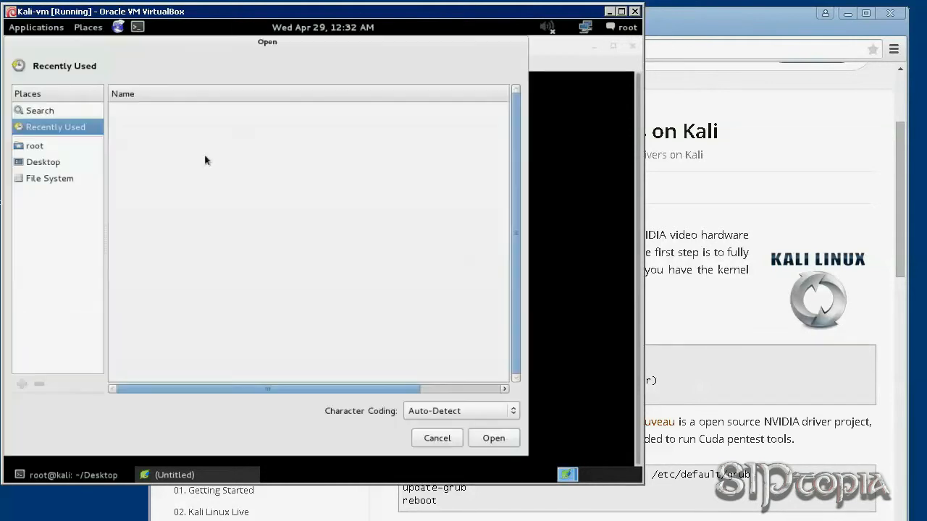
pyautogui.click(73, 177)
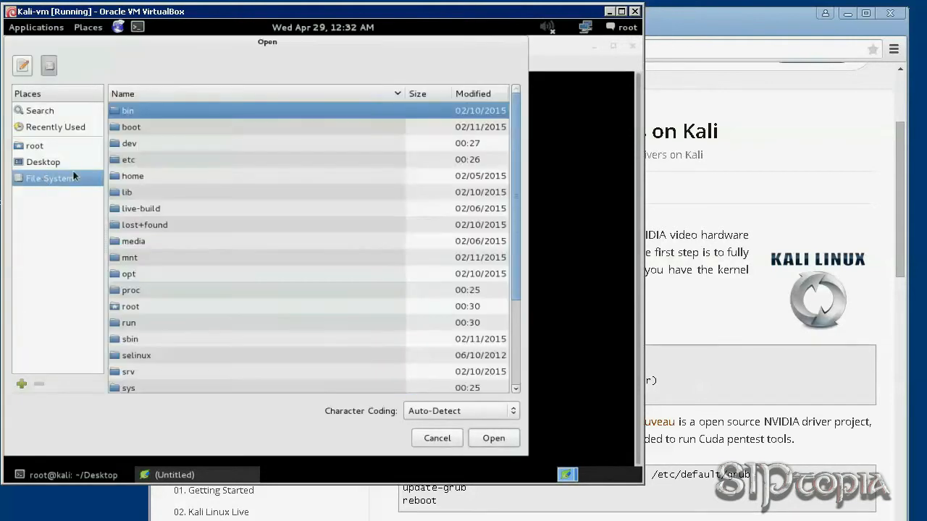
pyautogui.doubleClick(130, 160)
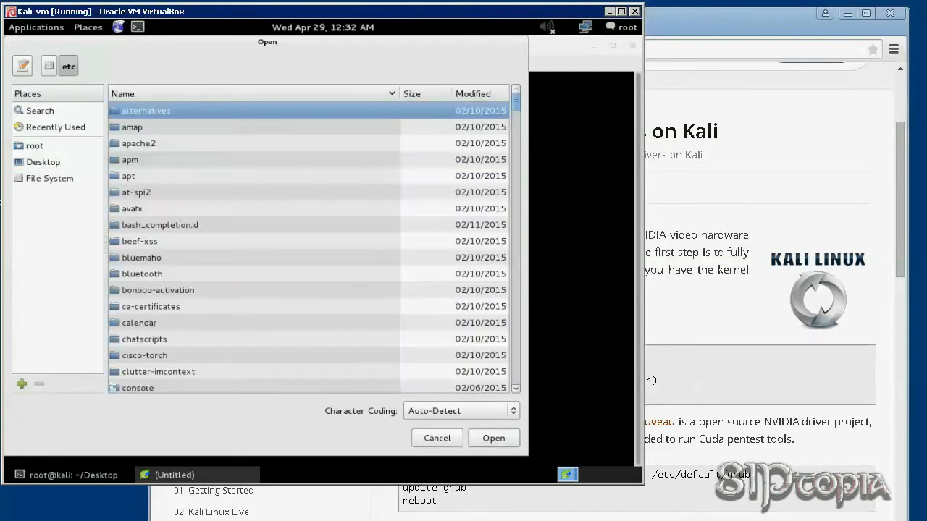
pyautogui.doubleClick(147, 177)
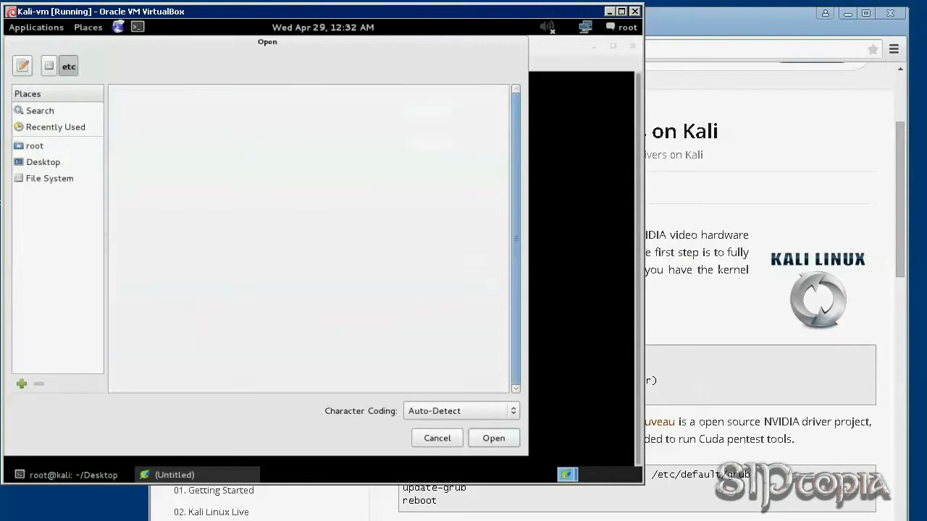
pyautogui.click(149, 192)
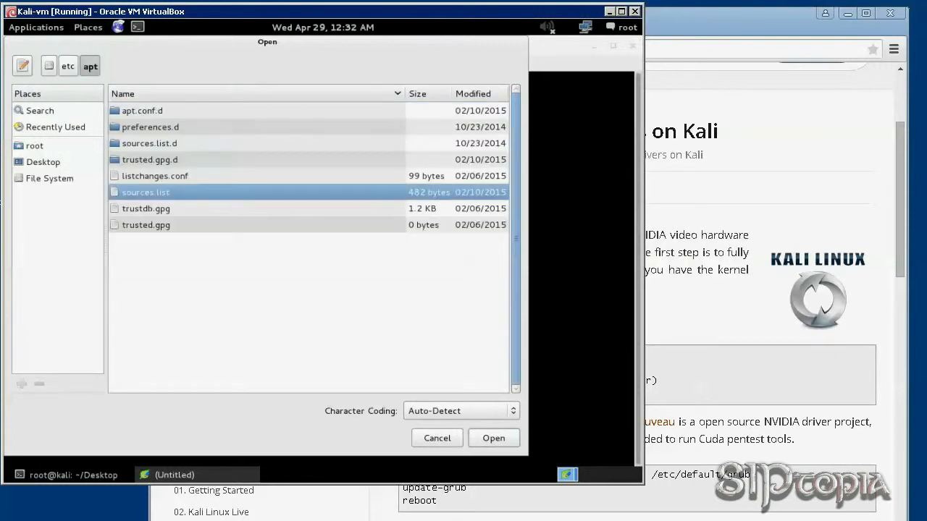
pyautogui.click(492, 438)
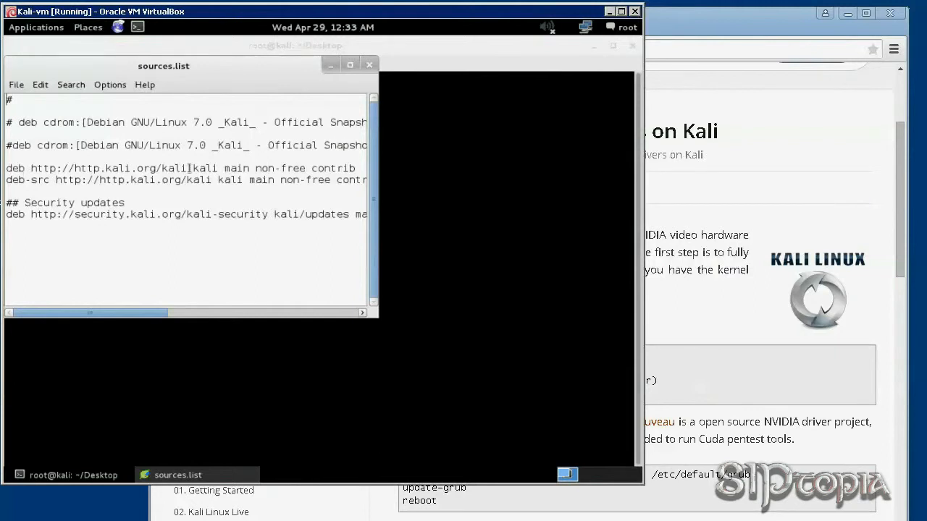
pyautogui.click(369, 66)
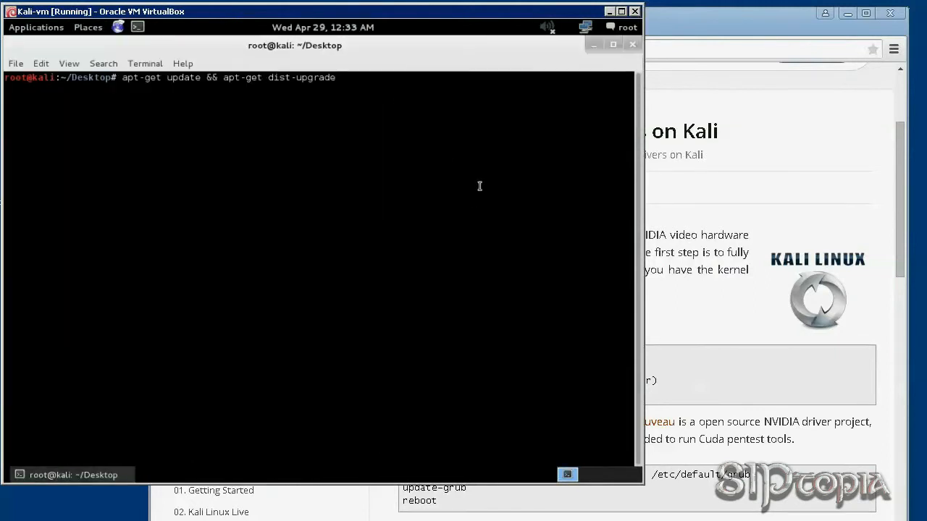
# Run apt-get update && apt-get dist-upgrade and approve the package upgrades with Y.
pyautogui.press('Return')
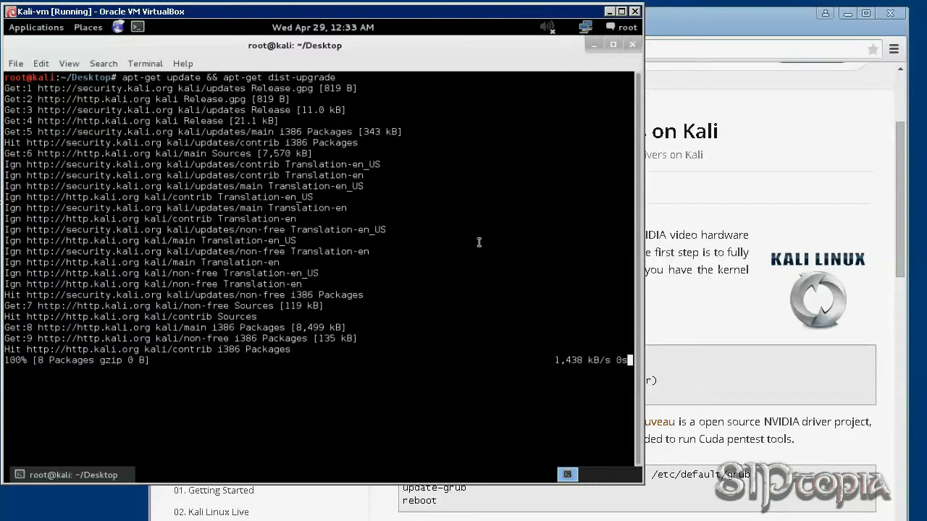
pyautogui.click(850, 14)
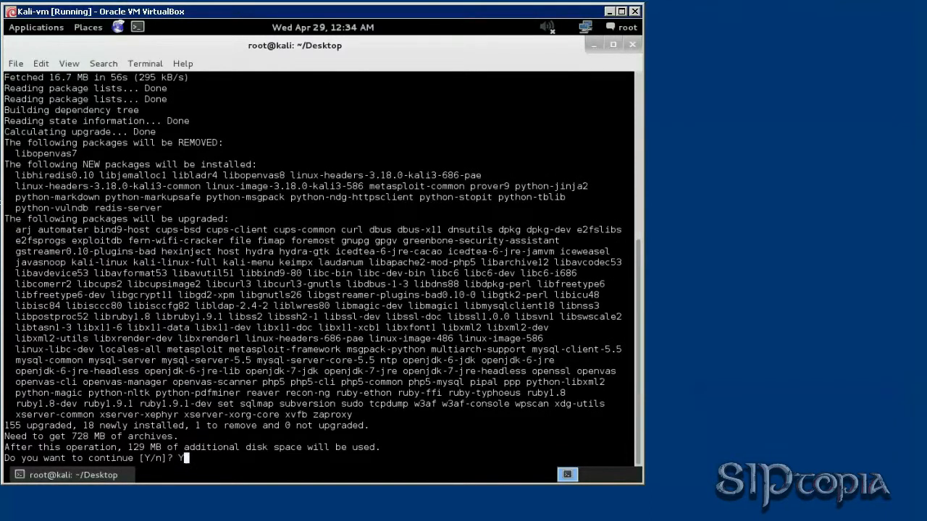
pyautogui.write('Y')
pyautogui.press('Return')
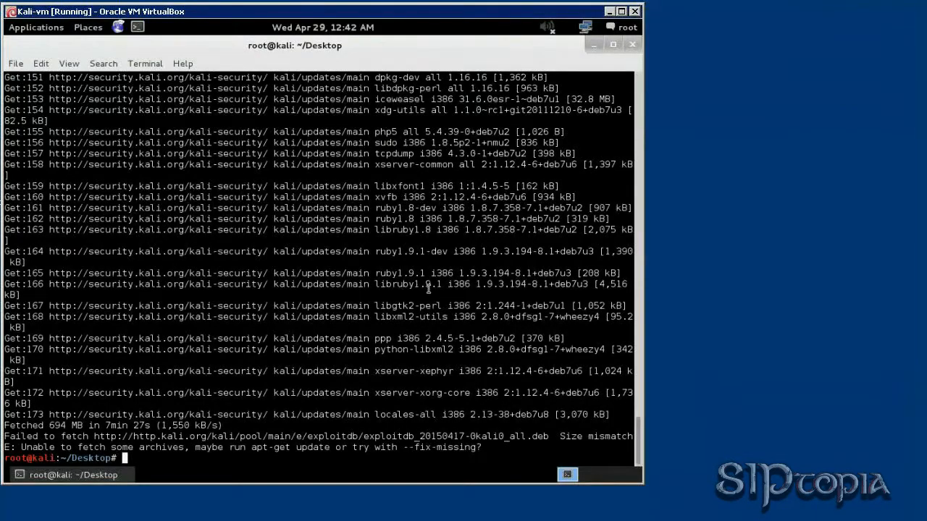
pyautogui.click(613, 45)
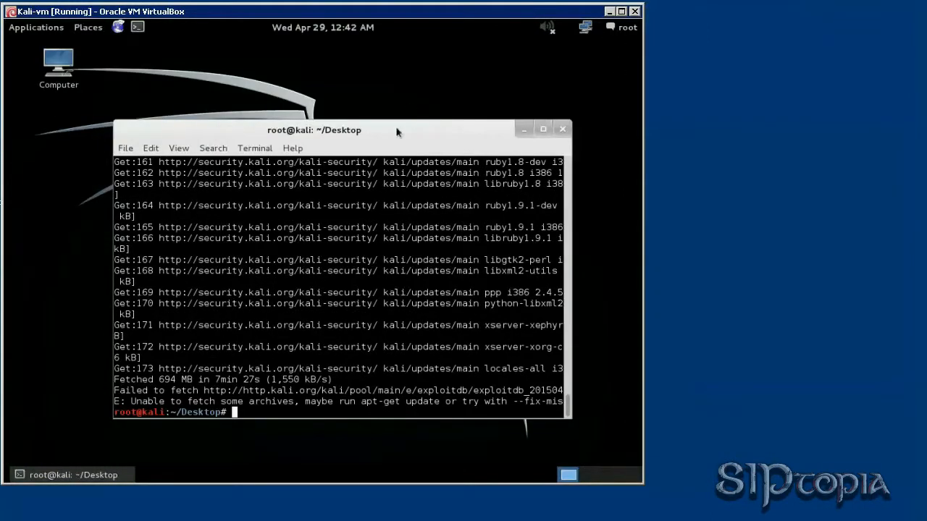
# Reposition the terminal, then run clear, df -h (29G root, 30% used) and clear again.
pyautogui.moveTo(400, 138); pyautogui.dragTo(418, 82)
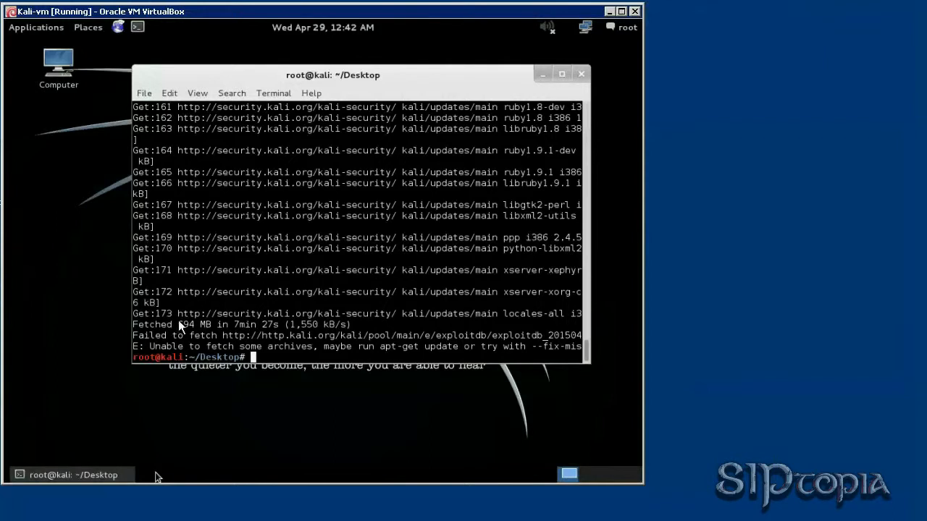
pyautogui.write('clear')
pyautogui.press('Return')
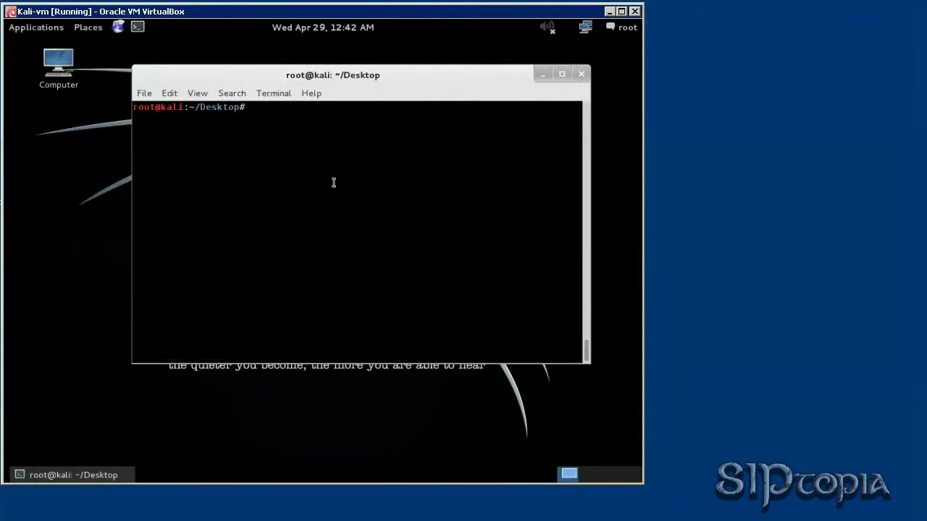
pyautogui.write('df -h')
pyautogui.press('Return')
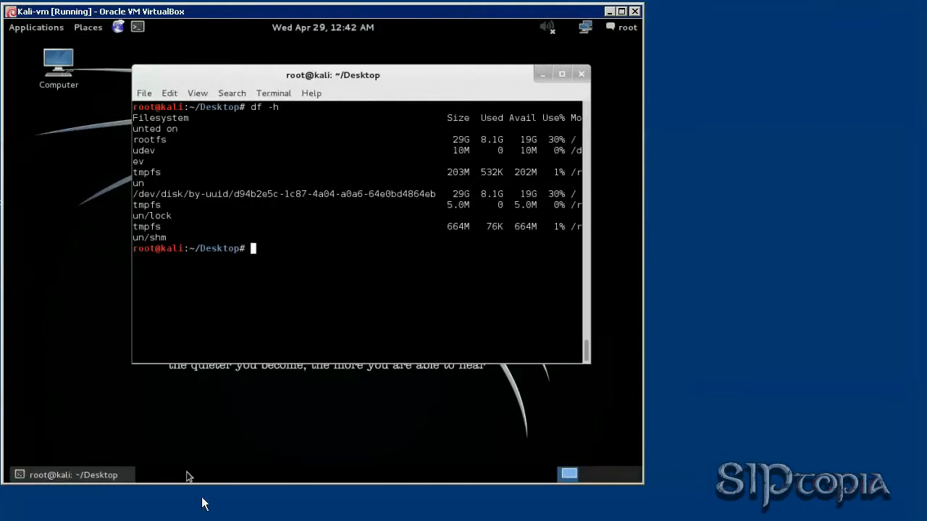
pyautogui.write('clear')
pyautogui.press('Return')
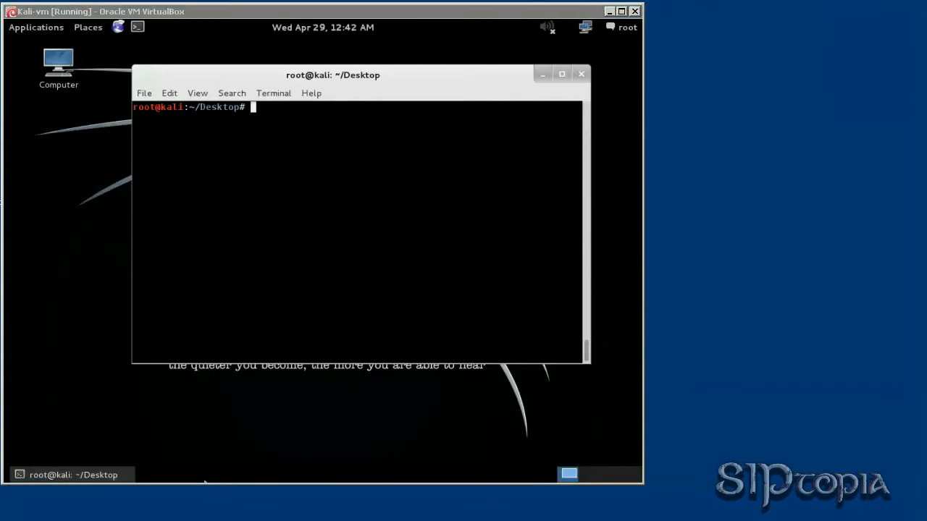
pyautogui.click(319, 518)
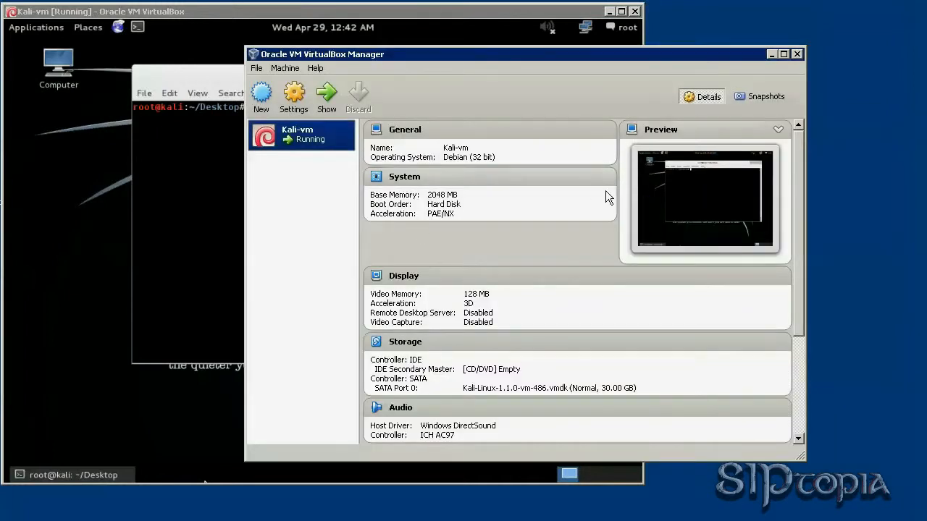
# Take a Kali-vm snapshot named 'Installed Kali, updated/upgraded', then return to the VM.
pyautogui.click(752, 96)
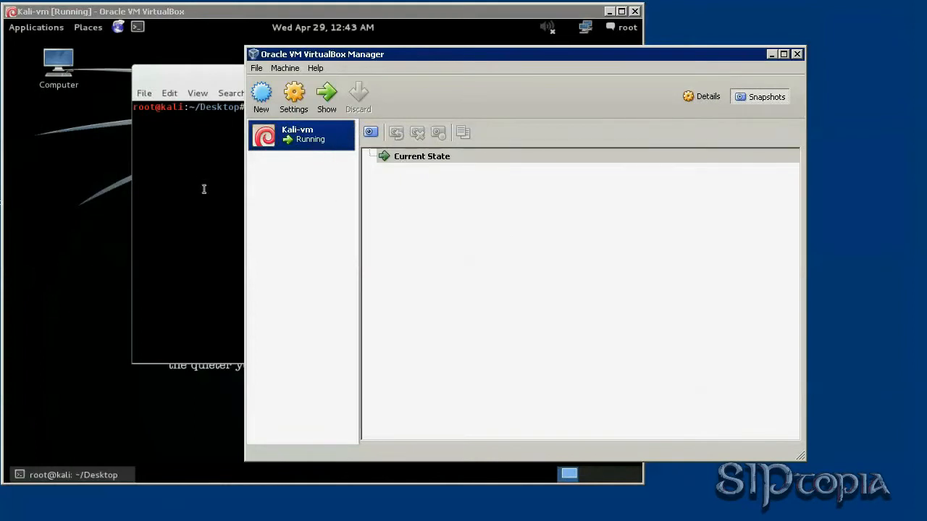
pyautogui.click(371, 135)
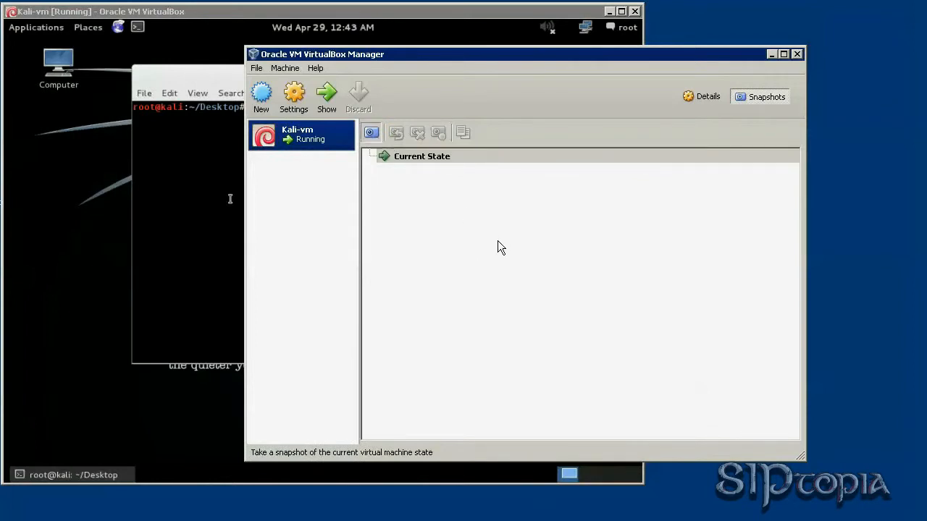
pyautogui.moveTo(497, 177); pyautogui.dragTo(418, 173)
pyautogui.write('Instal')
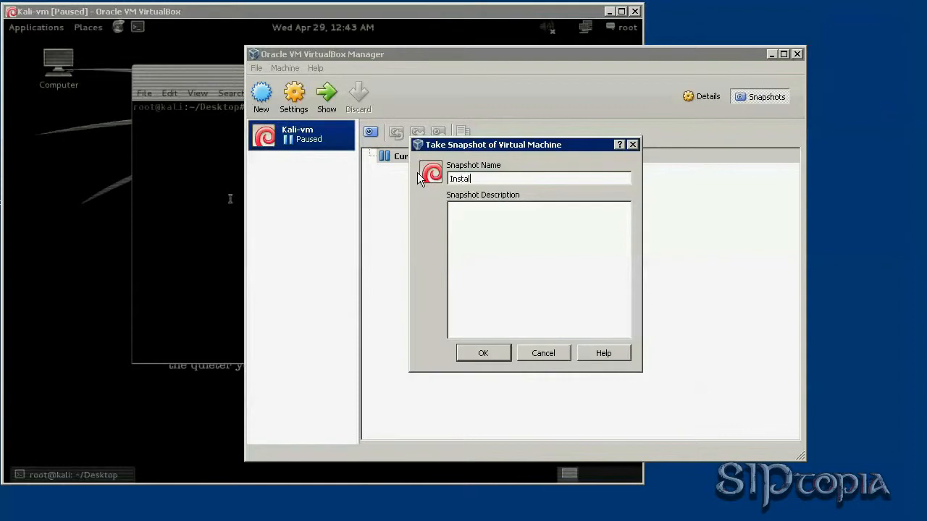
pyautogui.write('led Kali, updated/upgraded')
pyautogui.click(483, 355)
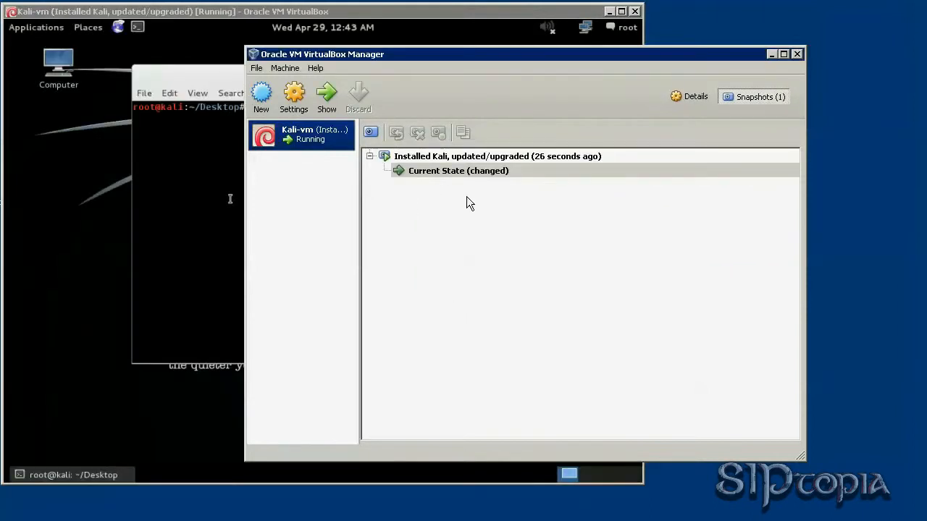
pyautogui.click(731, 98)
pyautogui.click(772, 54)
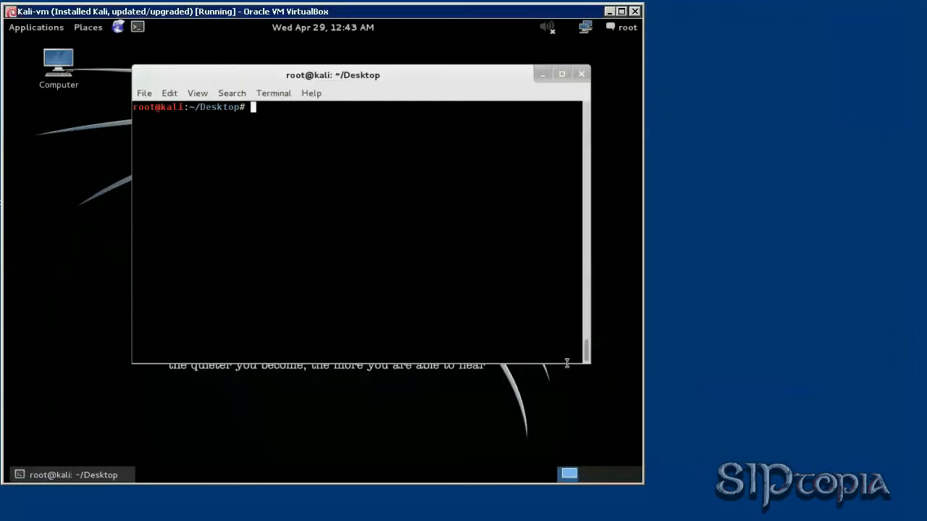
# Reboot Kali-vm with the reboot command, dropping a half-typed shutdown command.
pyautogui.write('shutd')
pyautogui.write('w')
pyautogui.press('BackSpace')
pyautogui.press('BackSpace')
pyautogui.press('BackSpace')
pyautogui.press('BackSpace')
pyautogui.press('BackSpace')
pyautogui.press('BackSpace')
pyautogui.press('BackSpace')
pyautogui.write('reboot')
pyautogui.press('Return')
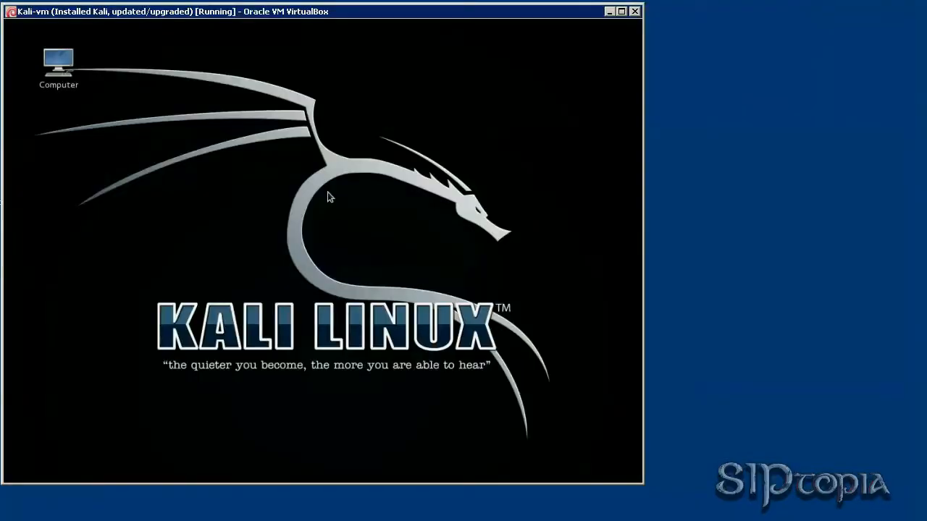
# Open a desktop terminal, change the root password with passwd, then run 'shutdown ?'.
pyautogui.rightClick(241, 142)
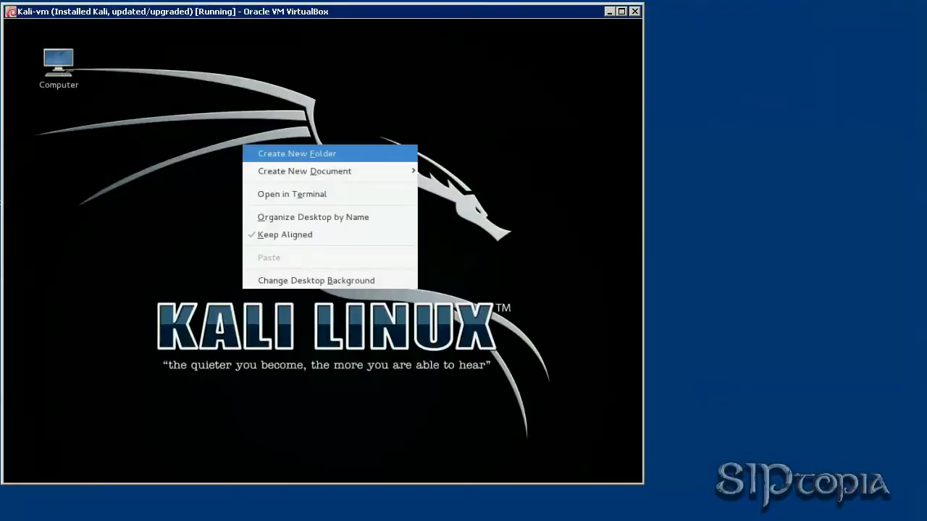
pyautogui.click(295, 199)
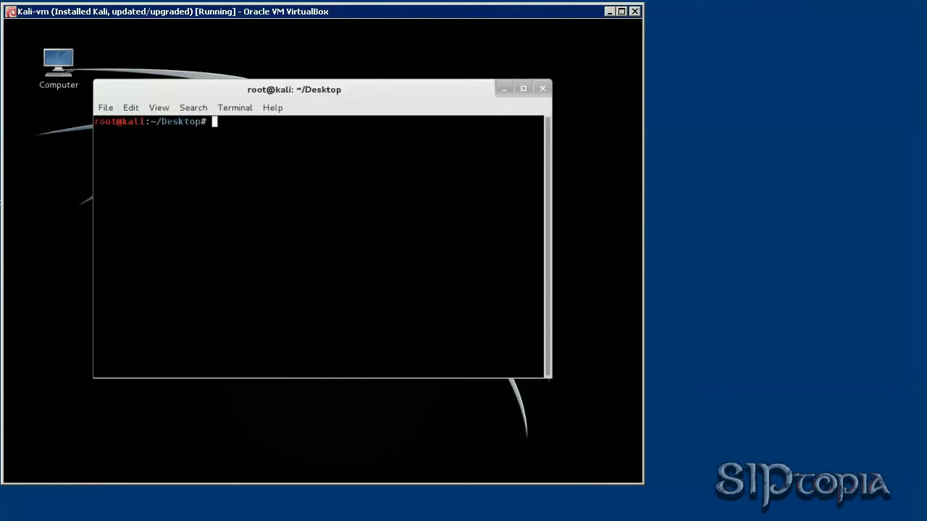
pyautogui.write('passwd')
pyautogui.press('Return')
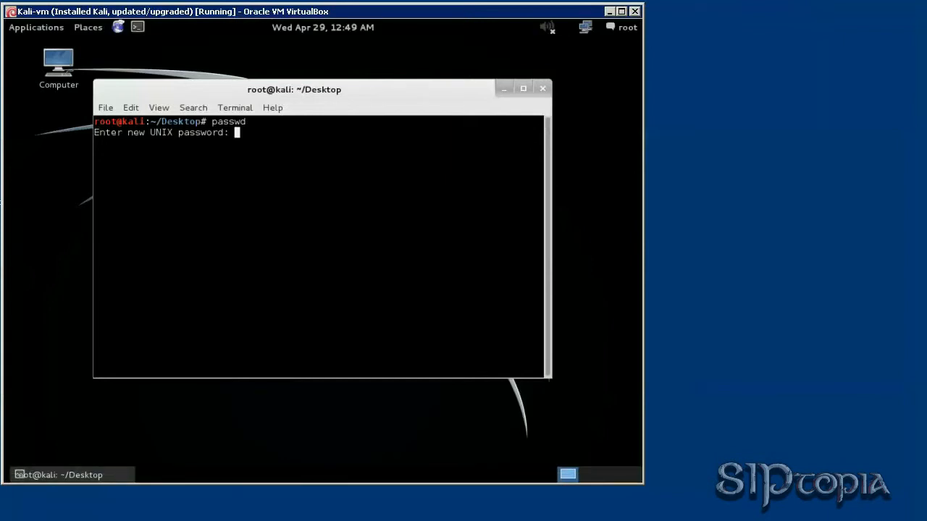
pyautogui.press('Return')
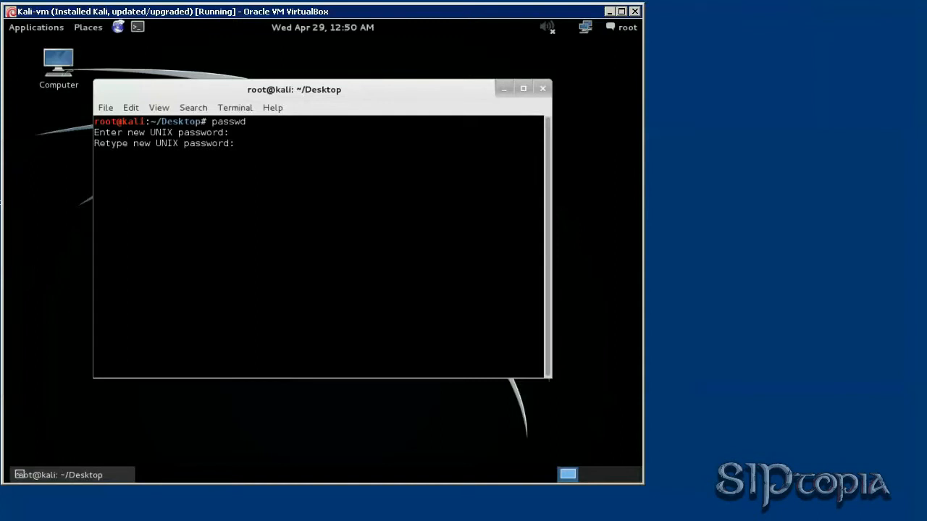
pyautogui.press('Return')
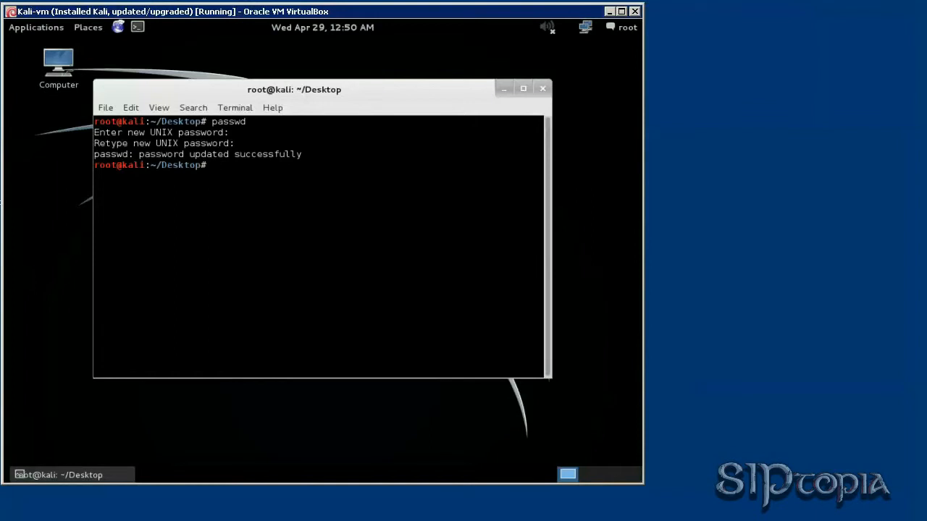
pyautogui.write('shutdown ?')
pyautogui.press('Return')
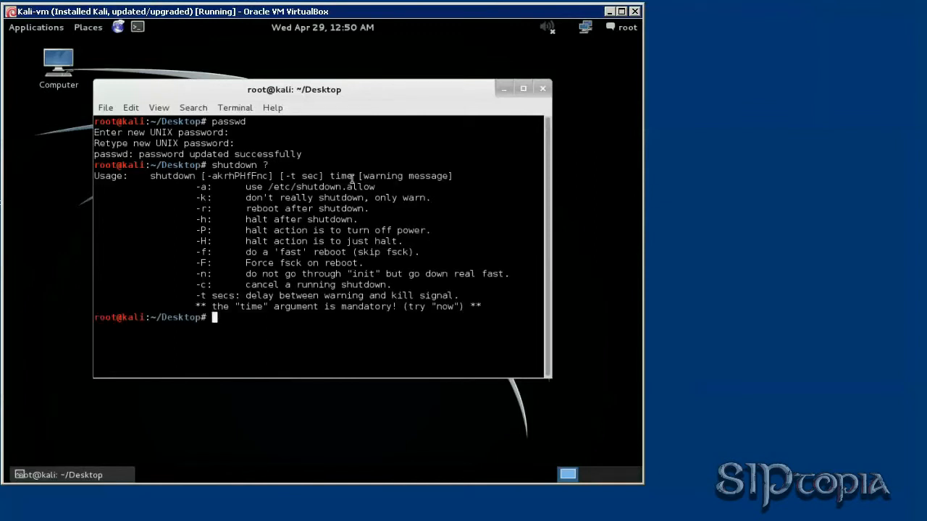
# Highlight the -h halt and -P power-off lines and the mandatory-time note in shutdown's help.
pyautogui.doubleClick(197, 220)
pyautogui.moveTo(206, 220); pyautogui.dragTo(357, 226)
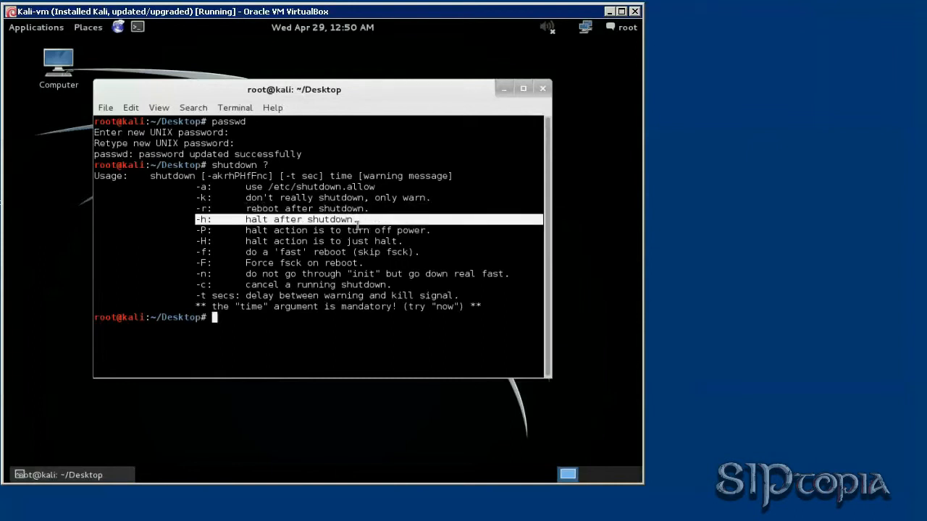
pyautogui.click(203, 230)
pyautogui.moveTo(203, 230); pyautogui.dragTo(449, 230)
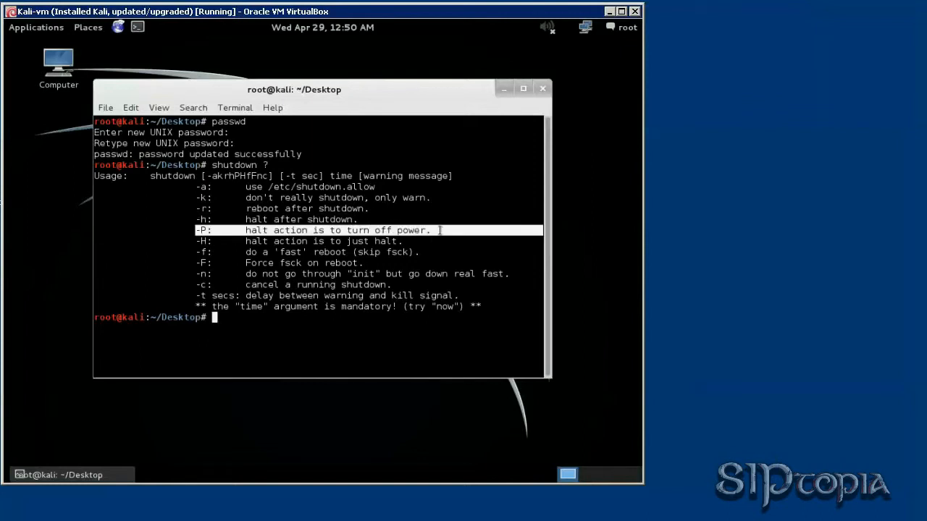
pyautogui.moveTo(197, 306); pyautogui.dragTo(543, 307)
# Run 'shutdown -hP now' in the Kali terminal to halt and power off the VM.
pyautogui.click(381, 339)
pyautogui.write('shutdow')
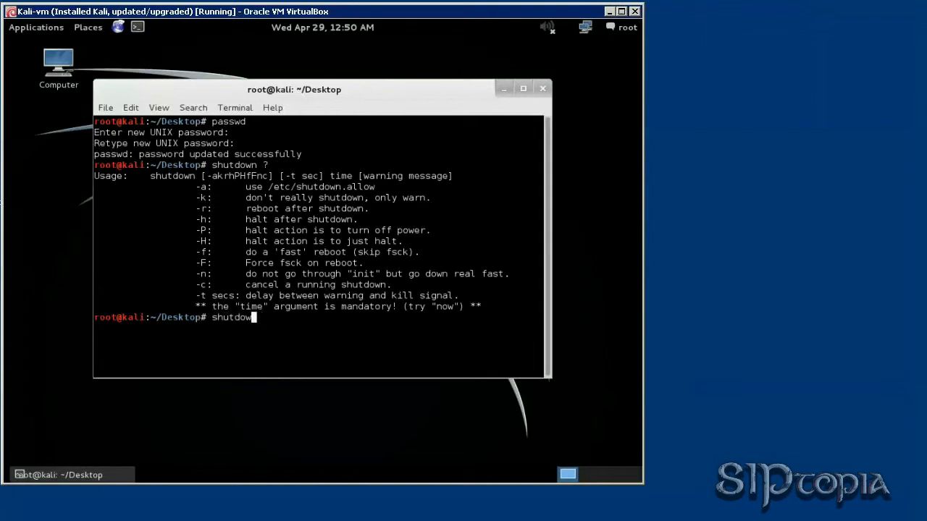
pyautogui.write('n -hP now')
pyautogui.press('Return')
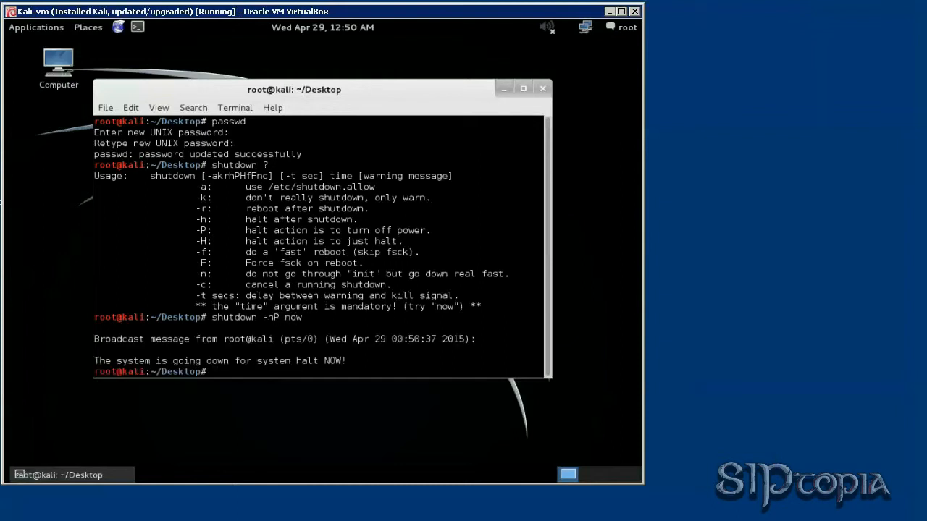